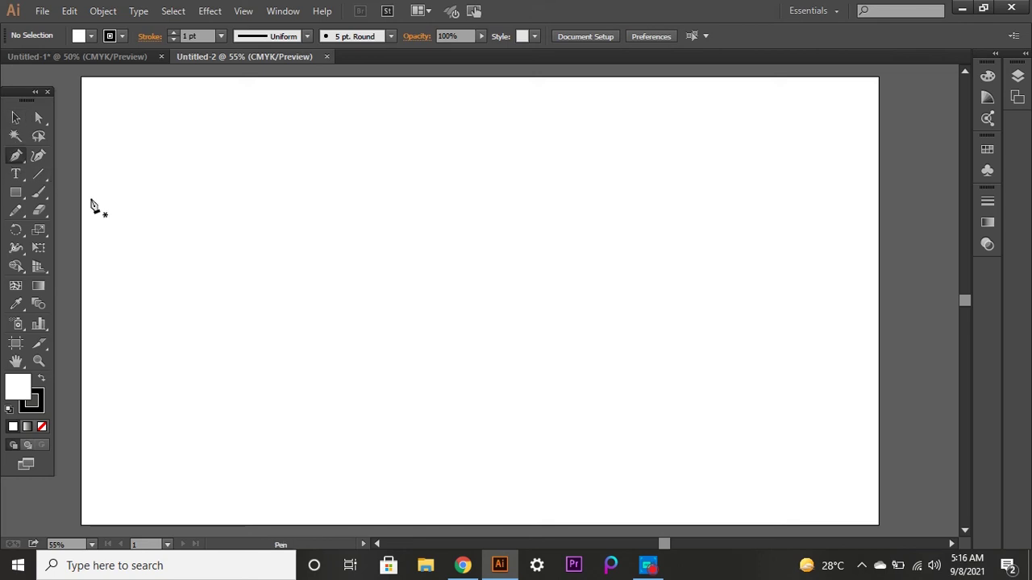
Draw the first two long straight lines across the artboard with the Pen tool.
left_click_drag(67, 230, 653, 77)
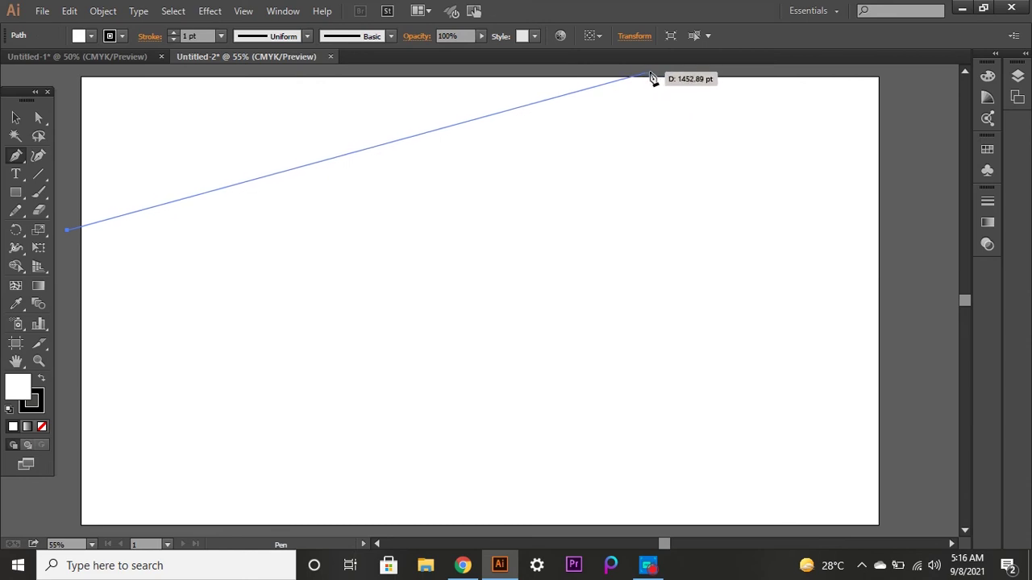
left_click(652, 79)
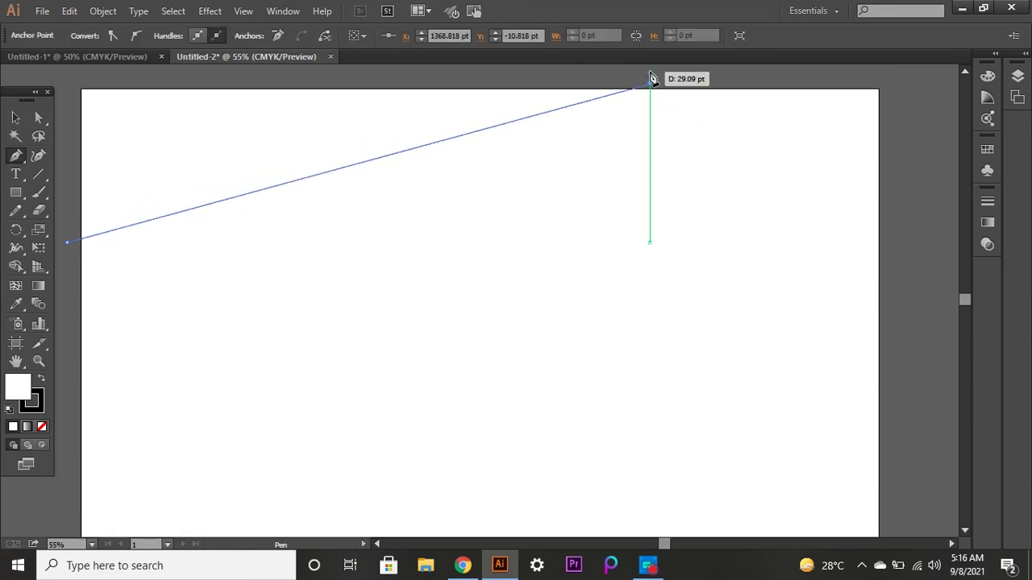
left_click(67, 242)
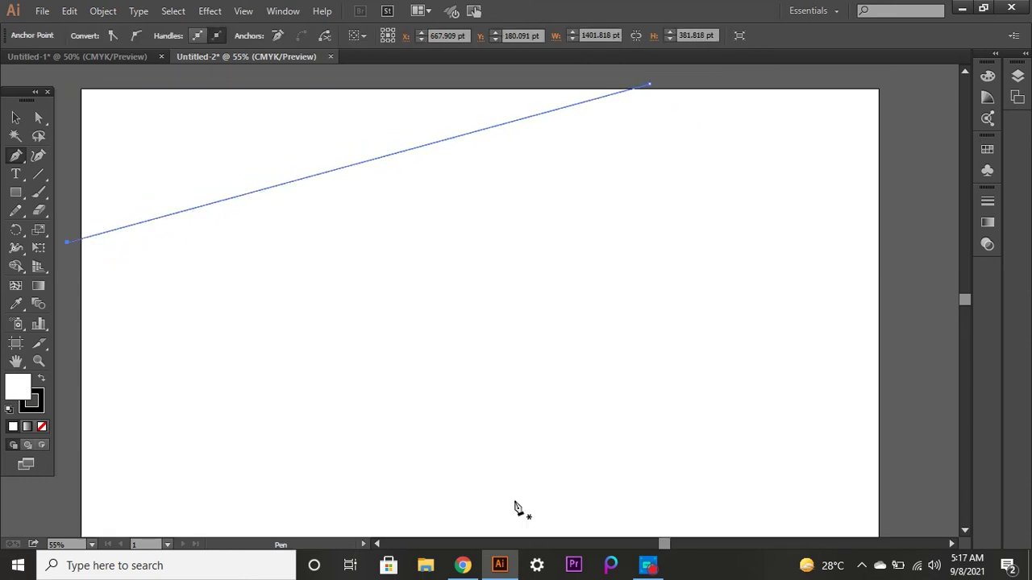
left_click(963, 528)
left_click(67, 323)
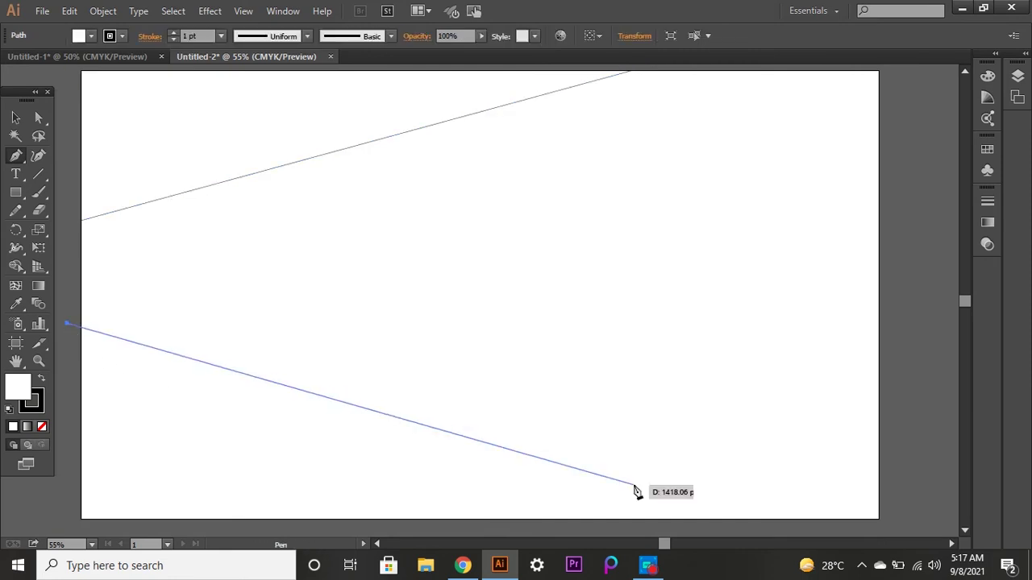
left_click(897, 448)
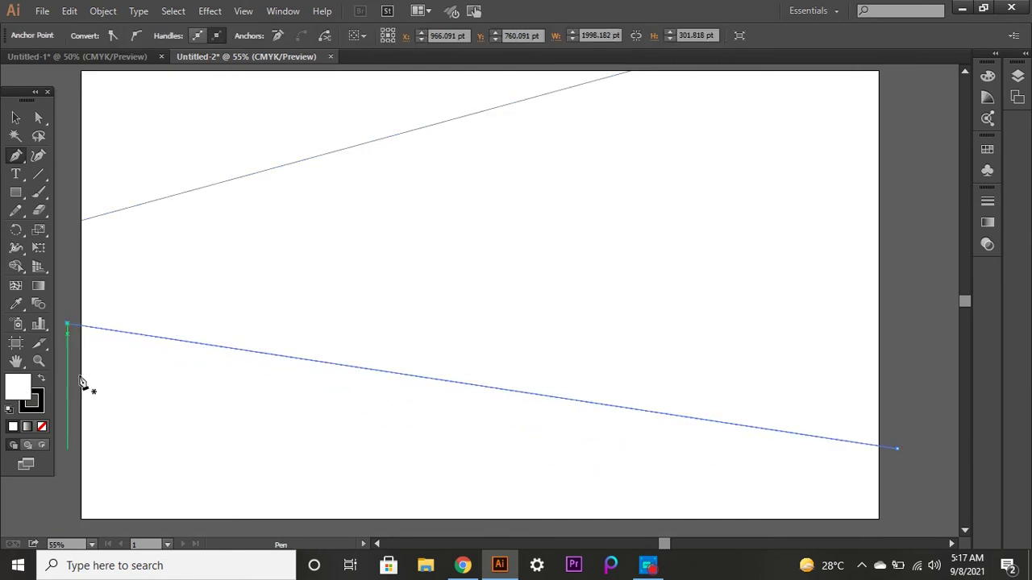
Draw a steep diagonal and a fourth crossing line, then marquee-select all four lines.
left_click(71, 474)
left_click(472, 67)
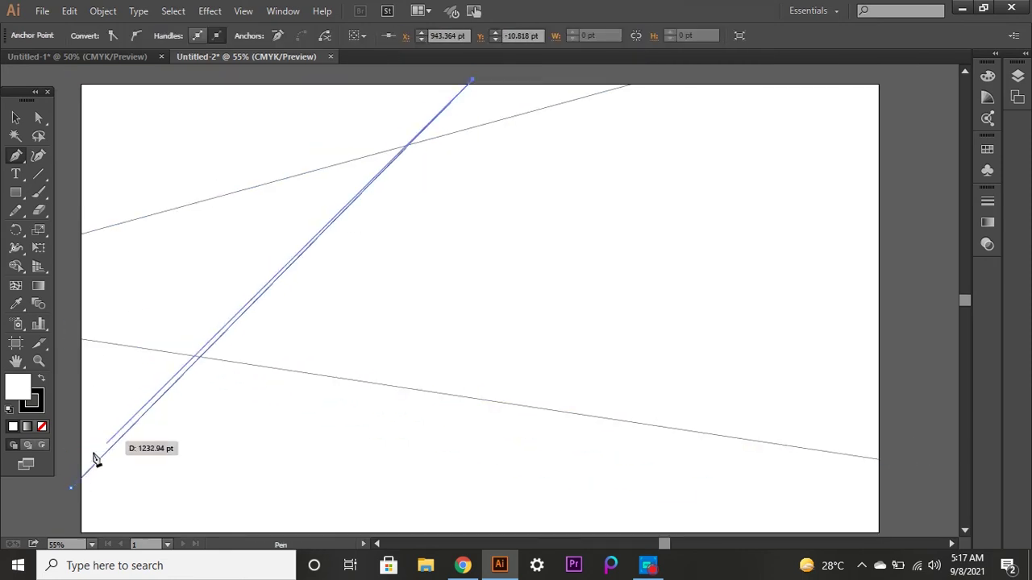
left_click(71, 487)
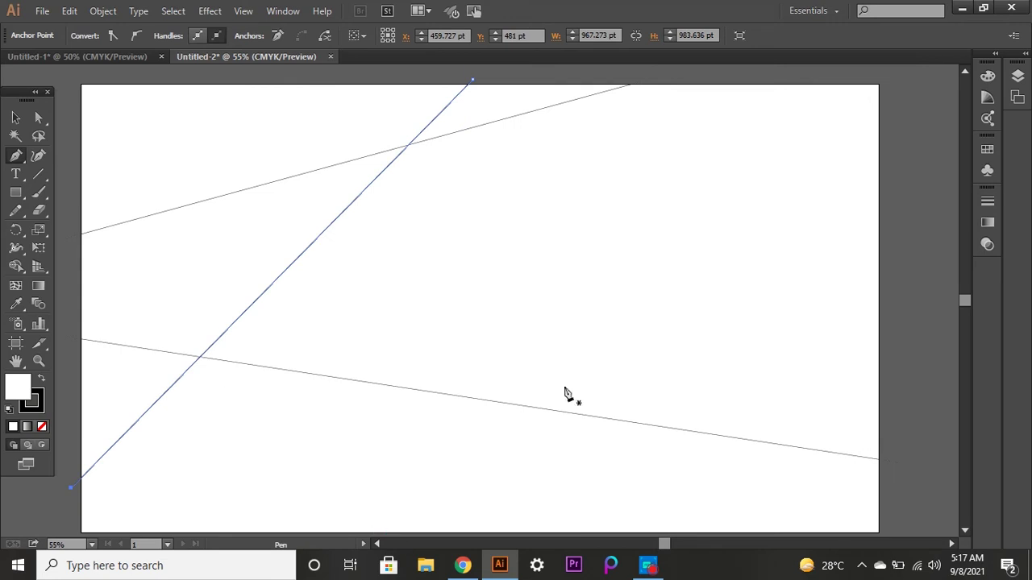
left_click(917, 352)
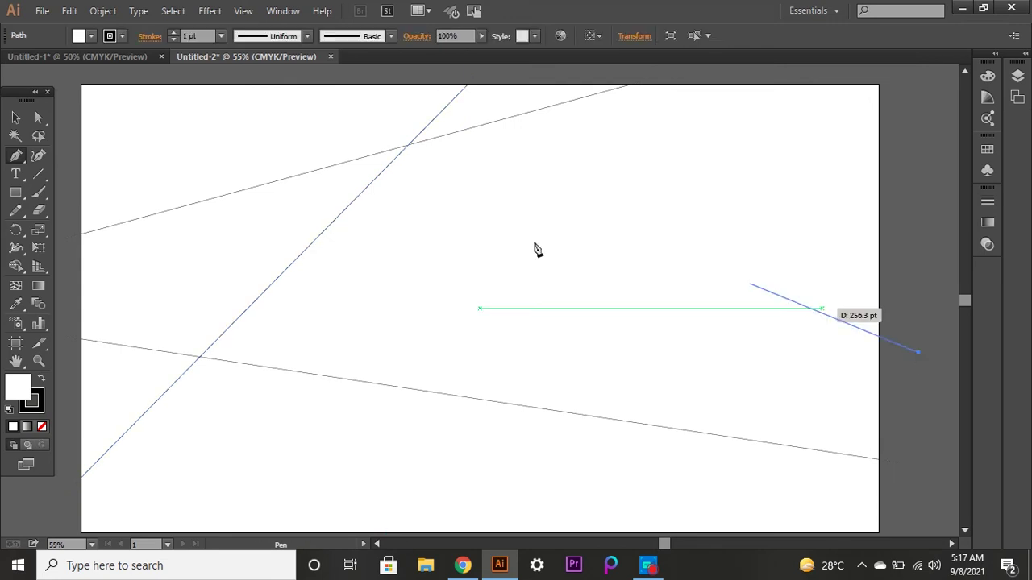
left_click(58, 201)
left_click(917, 352)
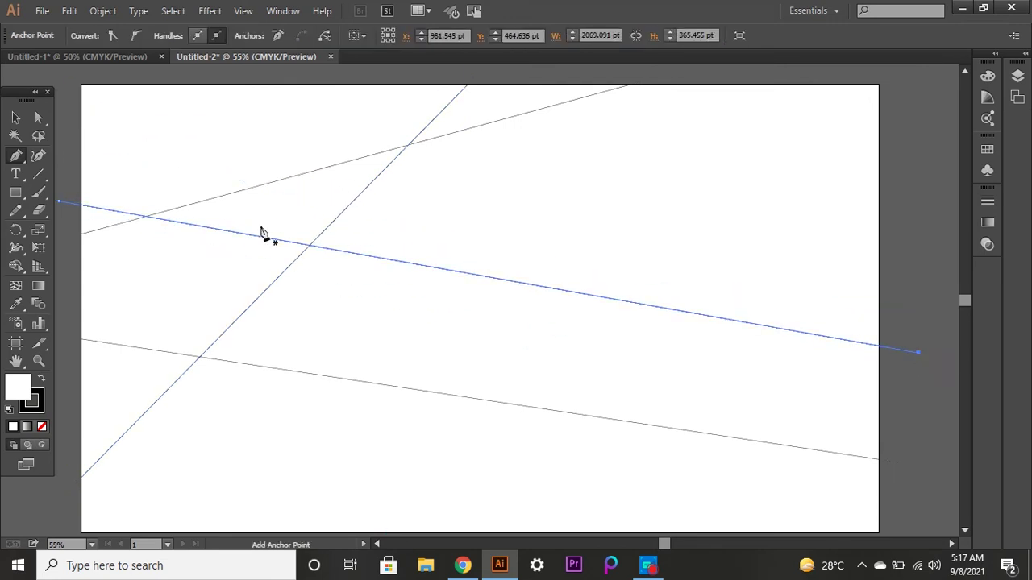
left_click(15, 118)
left_click(93, 115)
mouse_move(150, 121)
left_mouse_down()
mouse_move(674, 411)
mouse_move(889, 511)
left_mouse_up()
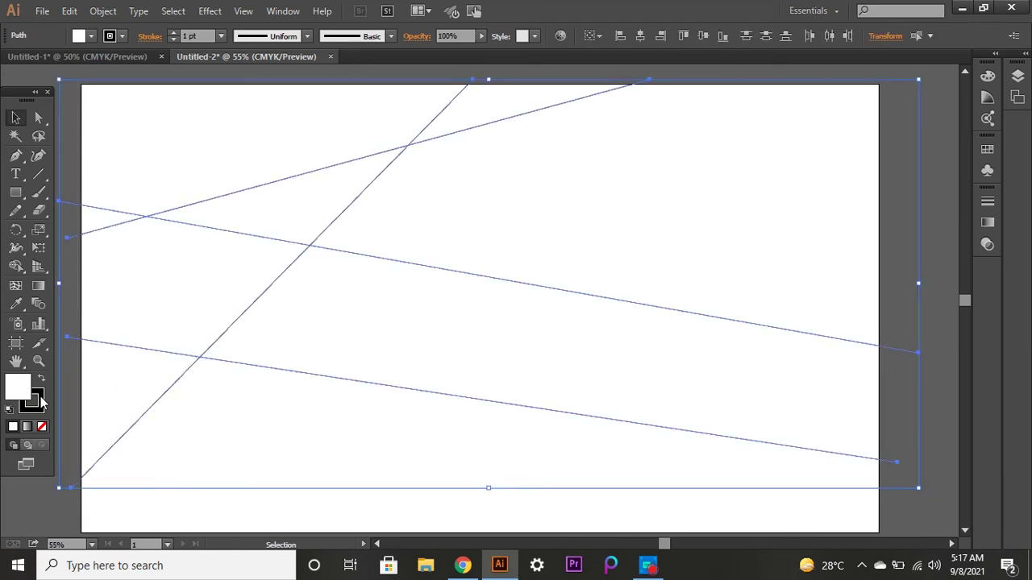
Set the lines' stroke colour to near-white #F9F7F8.
double_click(41, 401)
left_click(320, 183)
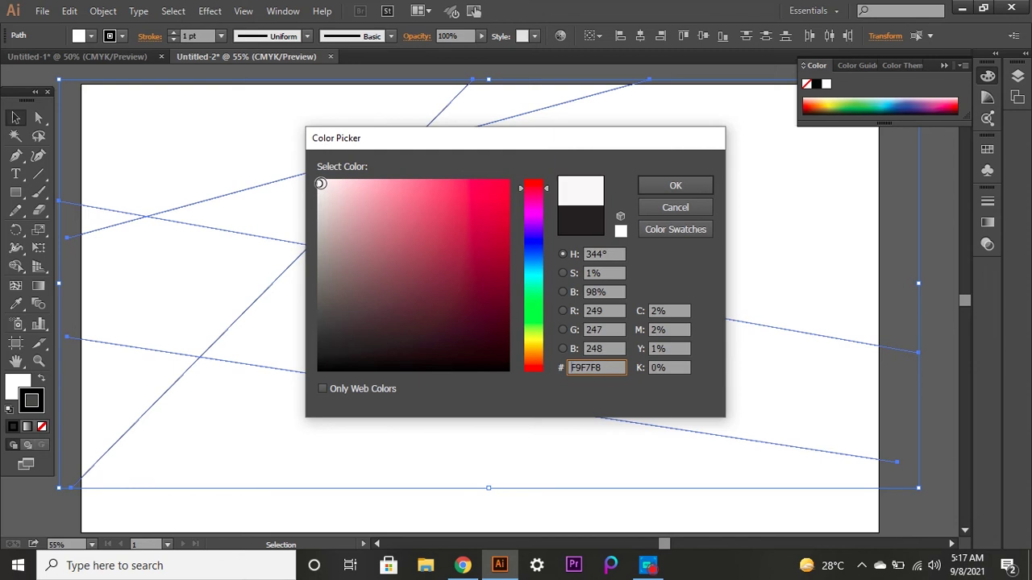
left_click(667, 179)
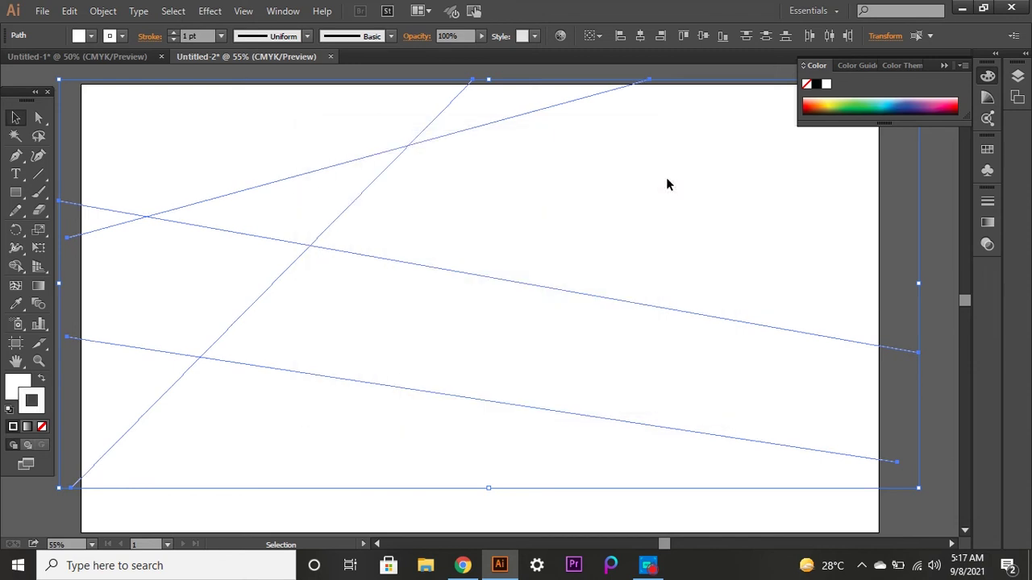
left_click(945, 66)
Reselect all four lines and set their stroke weight to 18 pt.
left_click(857, 68)
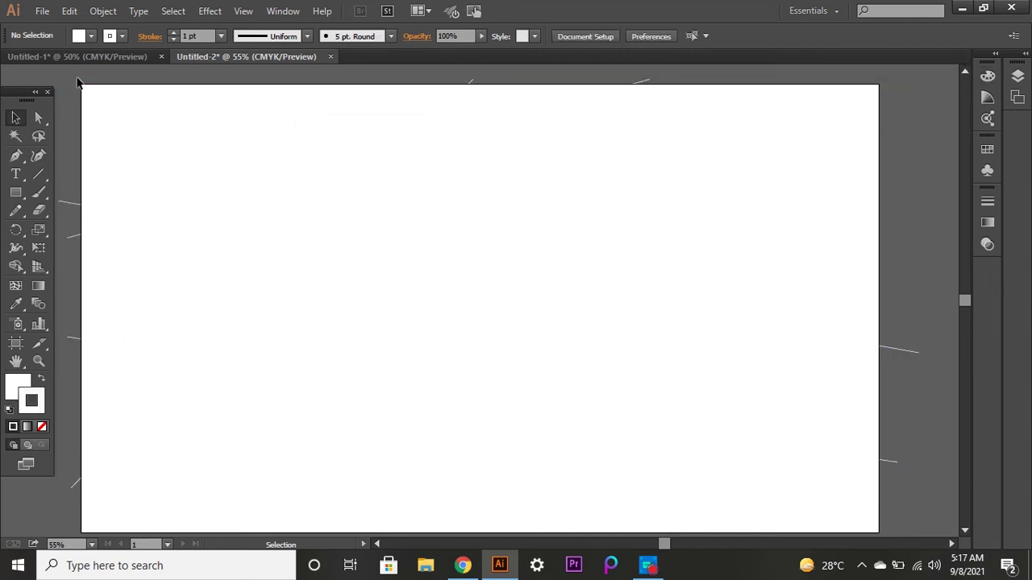
left_click_drag(78, 81, 918, 466)
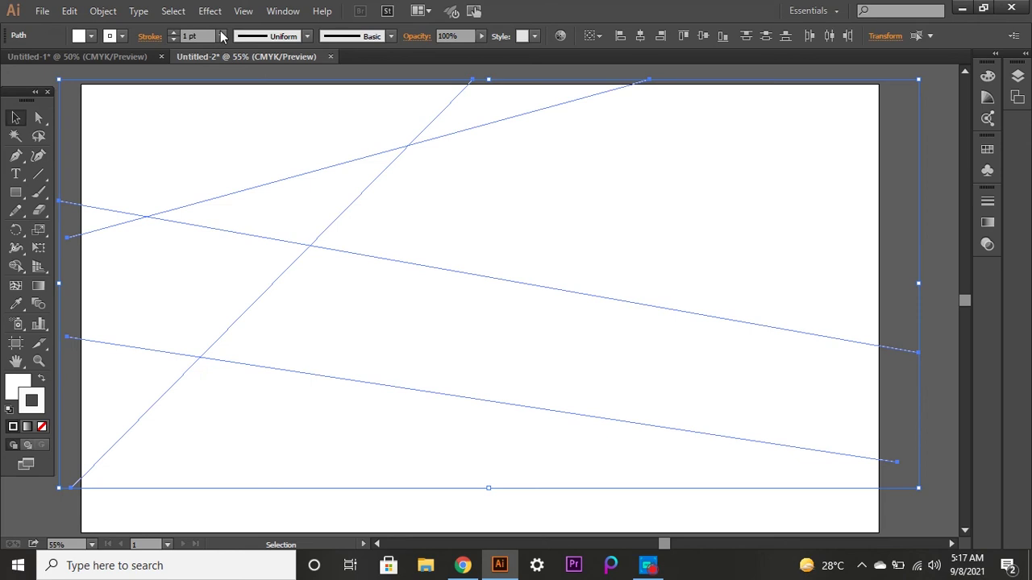
left_click(221, 35)
left_click(241, 319)
type("18")
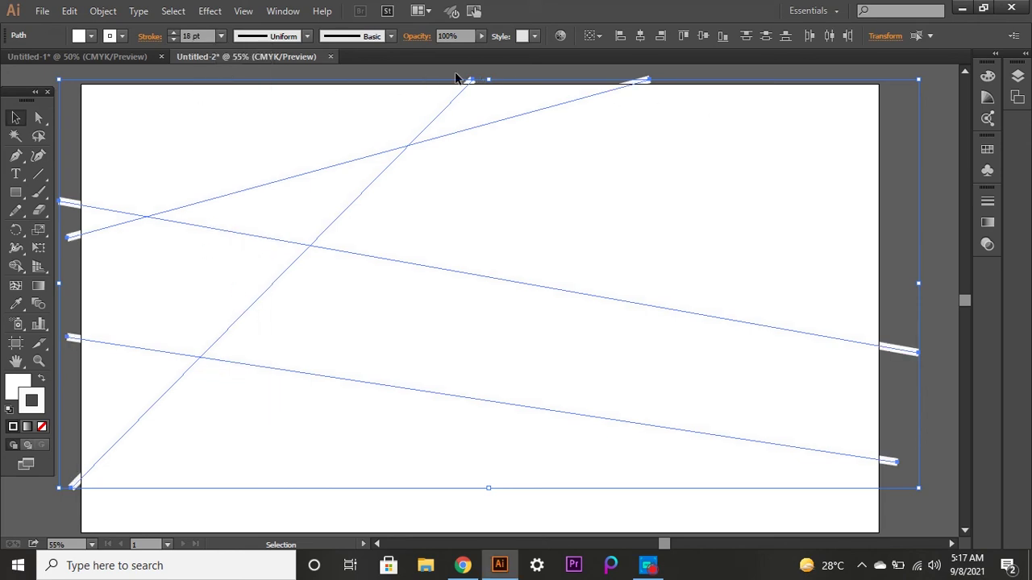
Add a bright pink Drop Shadow at 80% opacity to the selected lines.
left_click(209, 11)
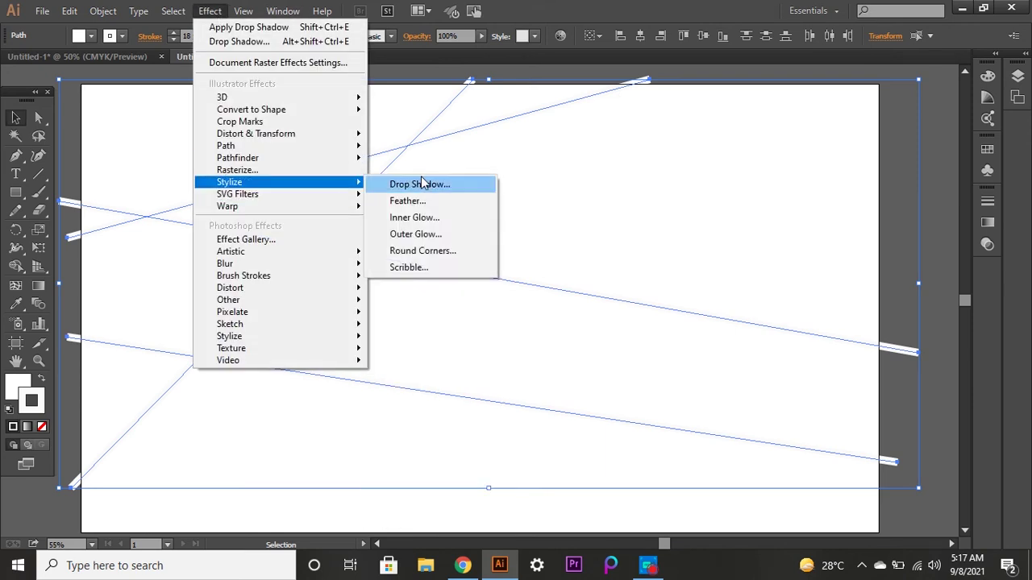
left_click(427, 185)
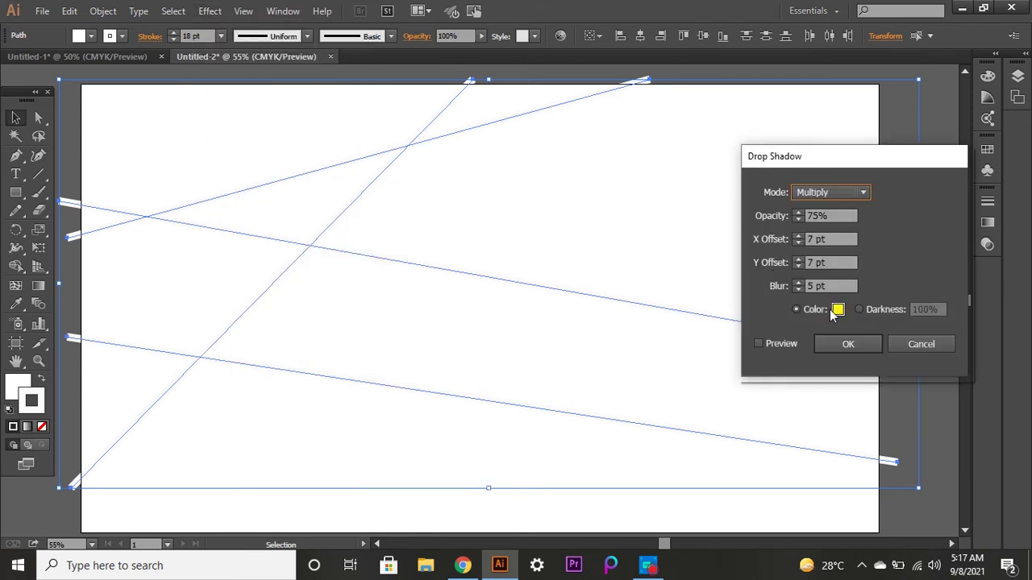
left_click(837, 311)
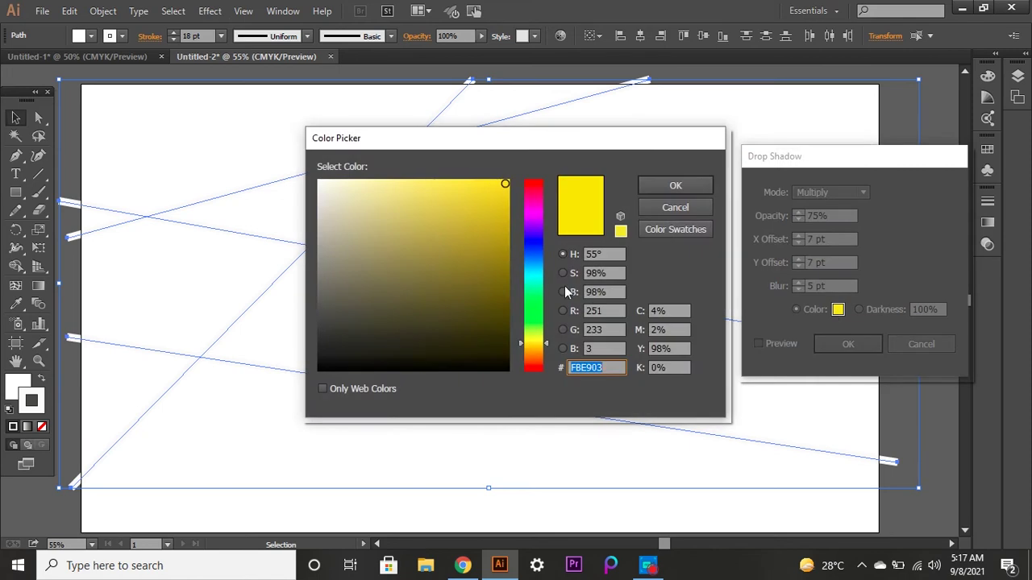
left_click(537, 199)
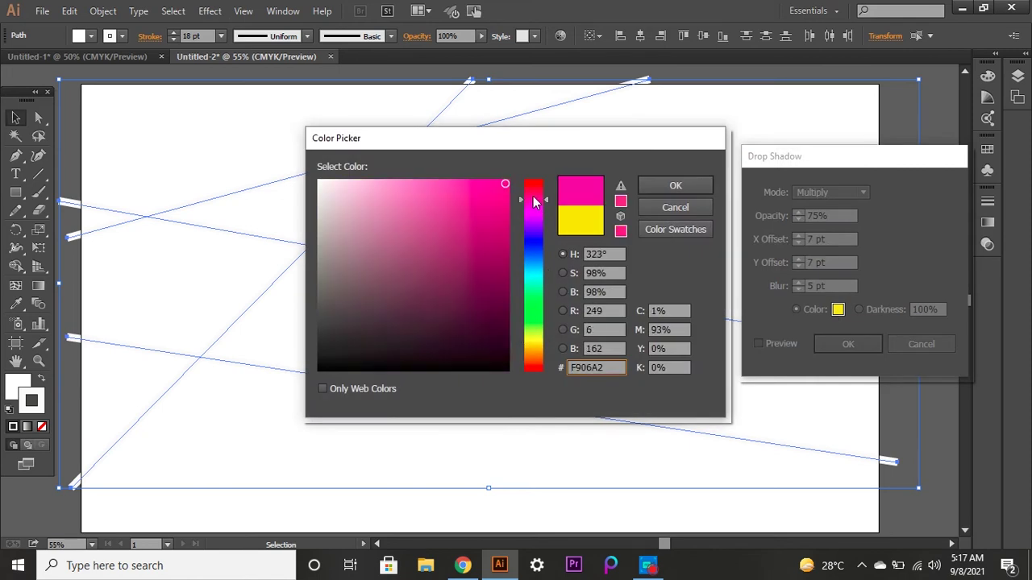
left_click(506, 180)
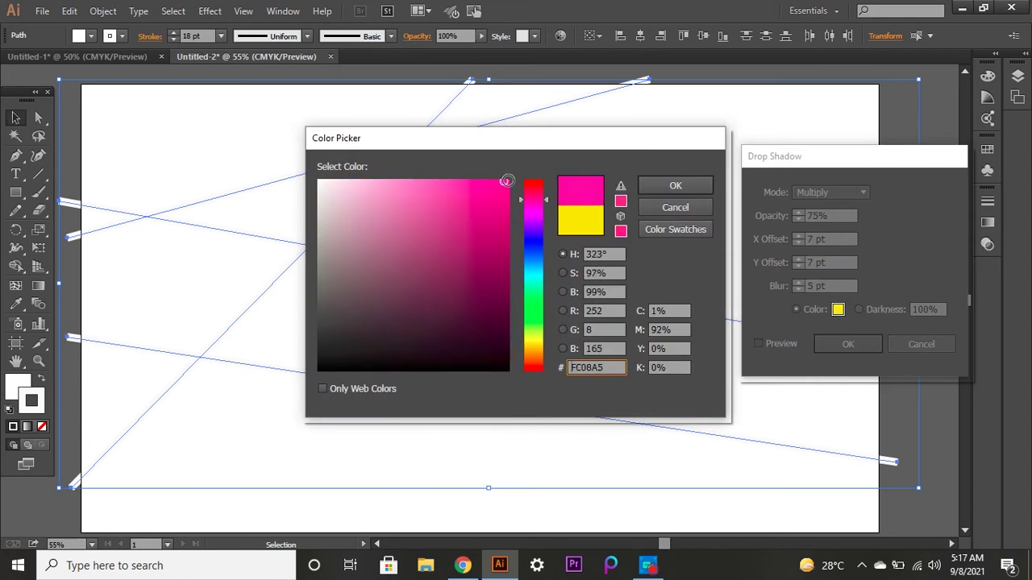
left_click(650, 188)
left_click(758, 344)
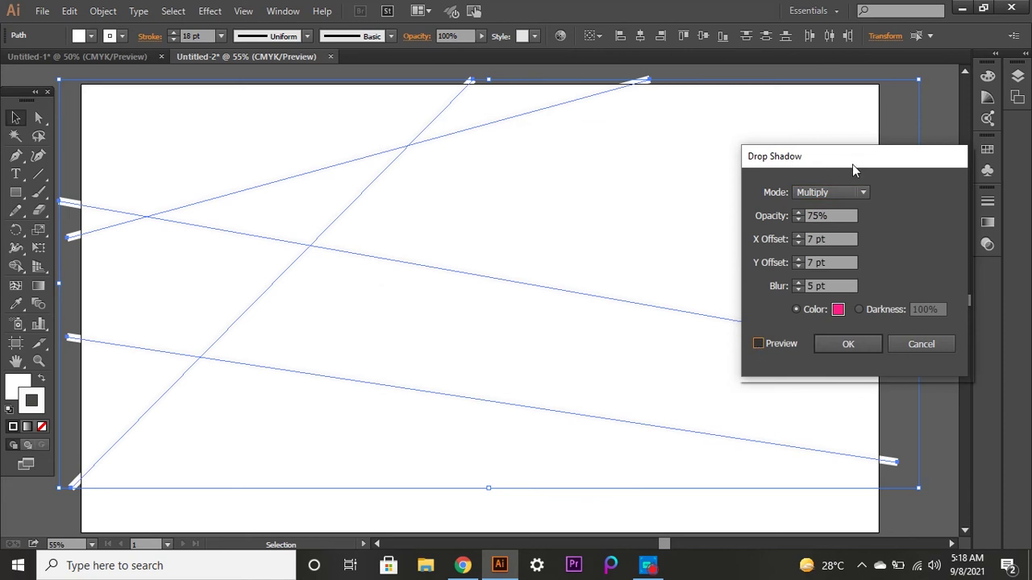
left_click(818, 215)
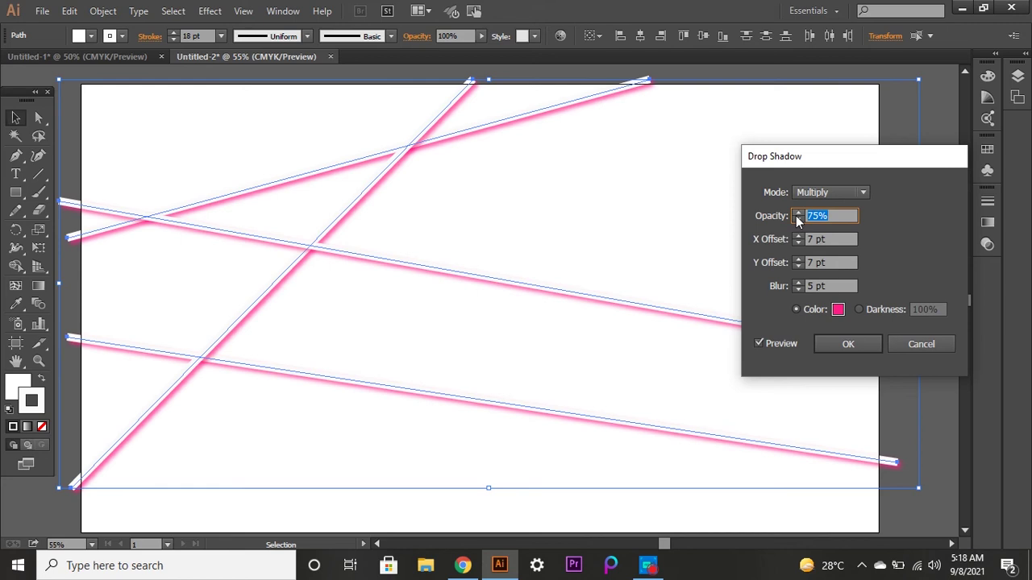
type("80")
key("Return")
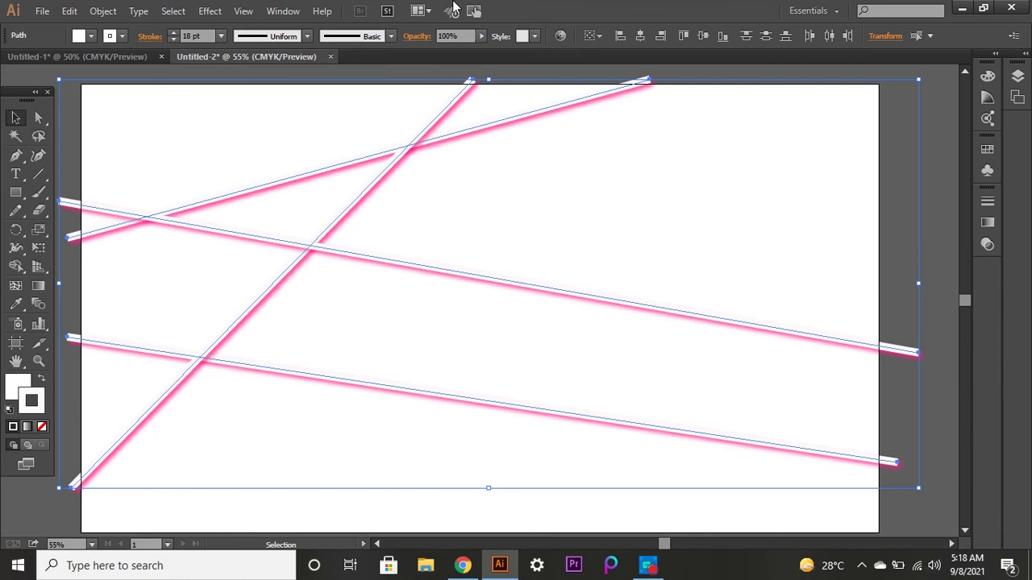
left_click(947, 89)
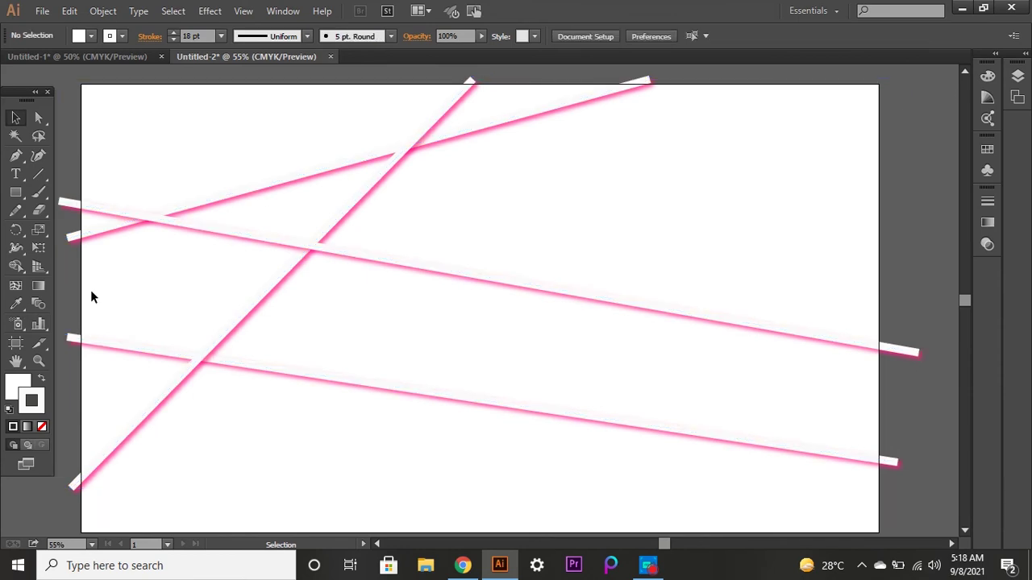
Draw a new line from near the top left to the bottom right corner.
left_click(316, 254)
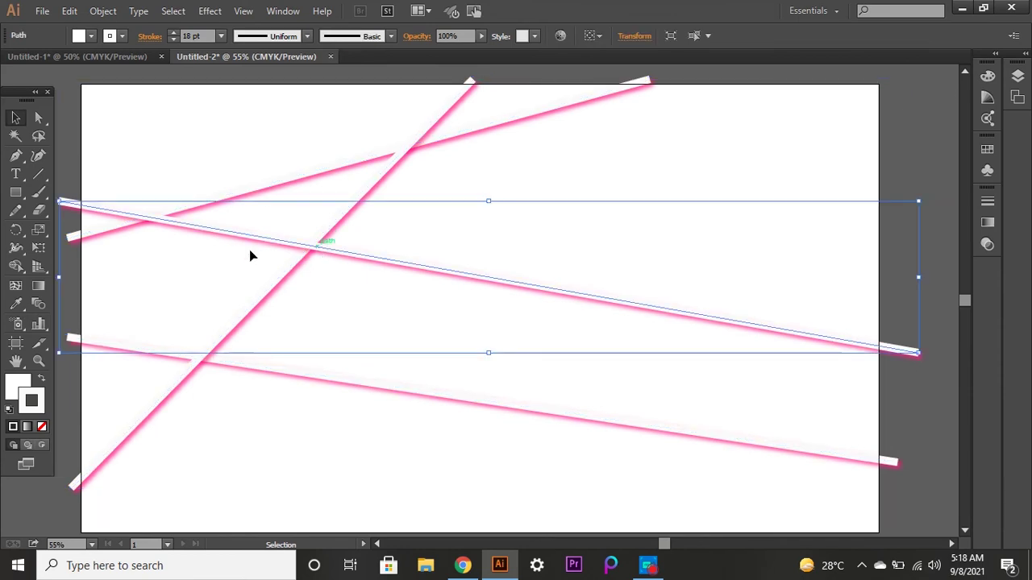
left_click(81, 137)
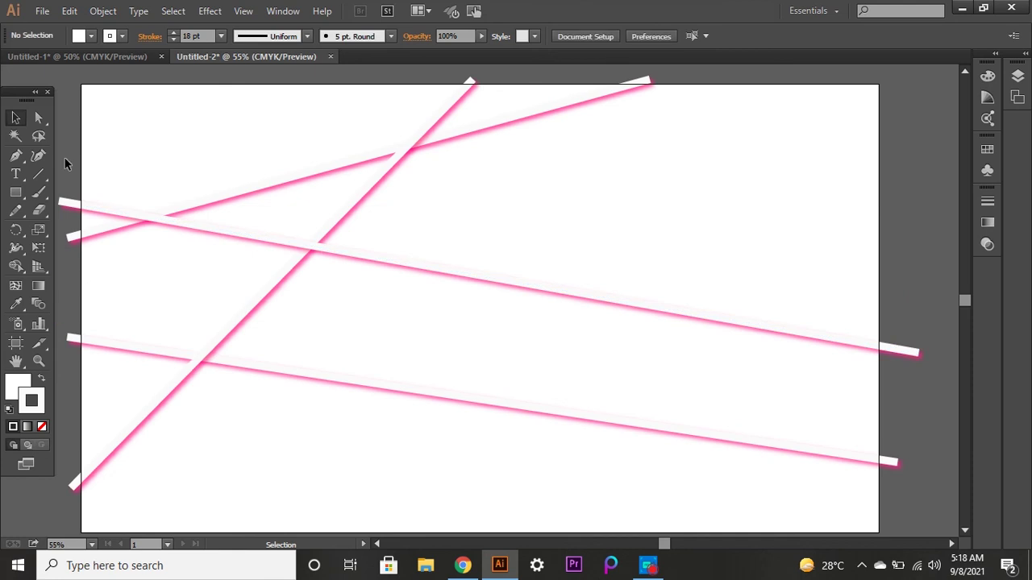
left_click(15, 155)
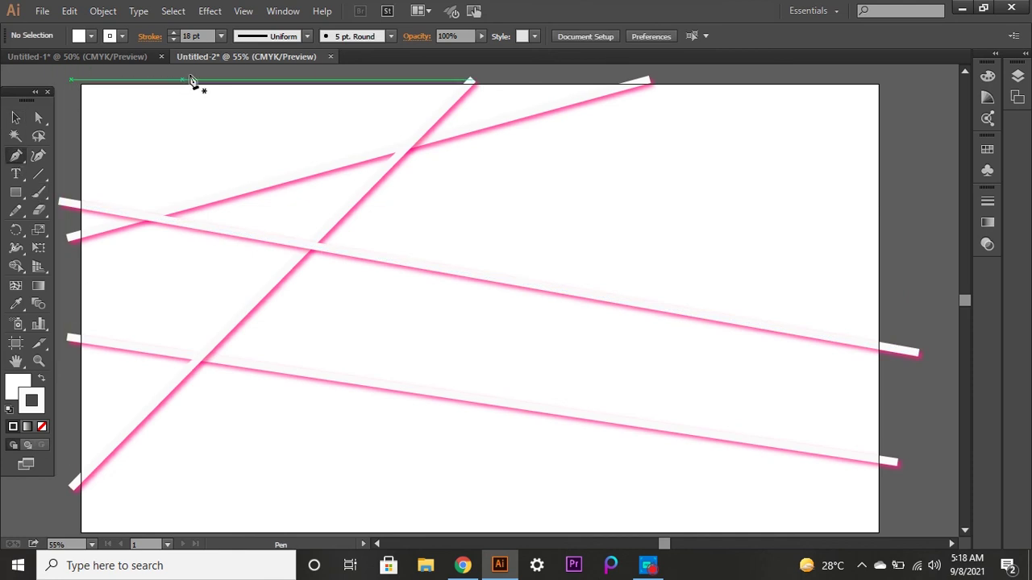
scroll(196, 83, "up", 1)
left_click(191, 85)
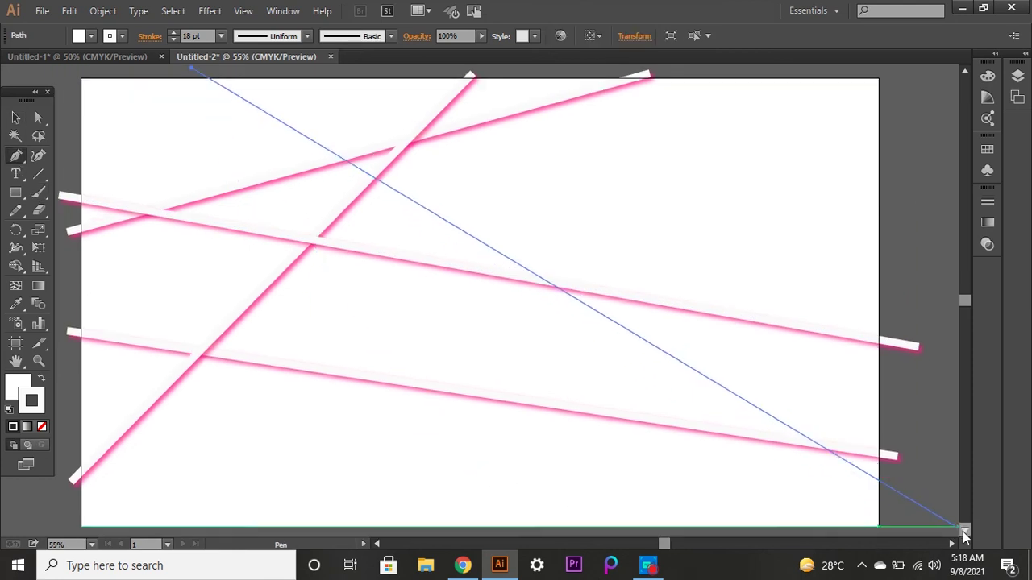
scroll(943, 516, "down", 1)
left_click(577, 533)
scroll(322, 242, "up", 1)
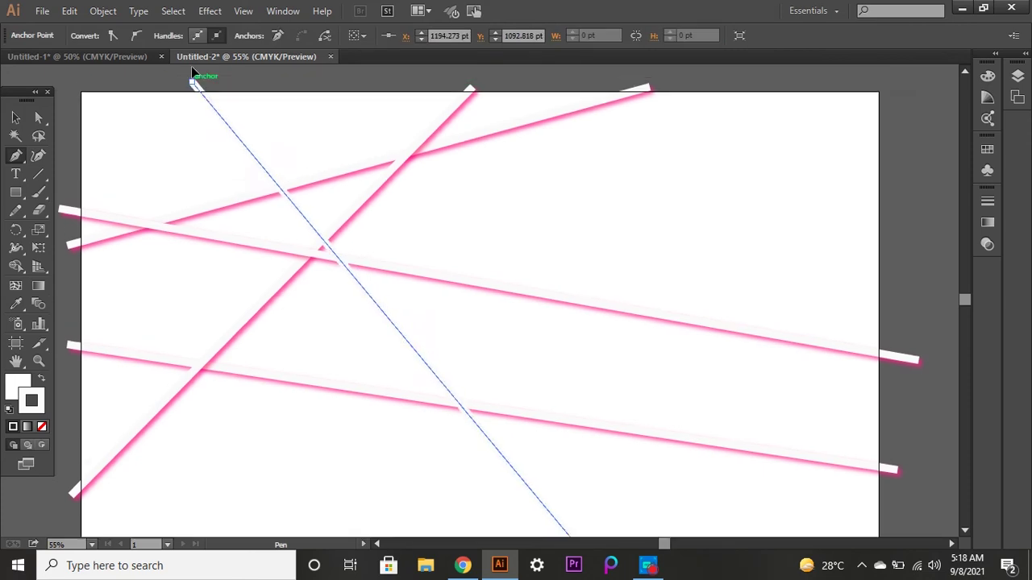
Draw lines from the top-right corner and right edge across to the bottom and left edges.
left_click(194, 81)
left_click(883, 82)
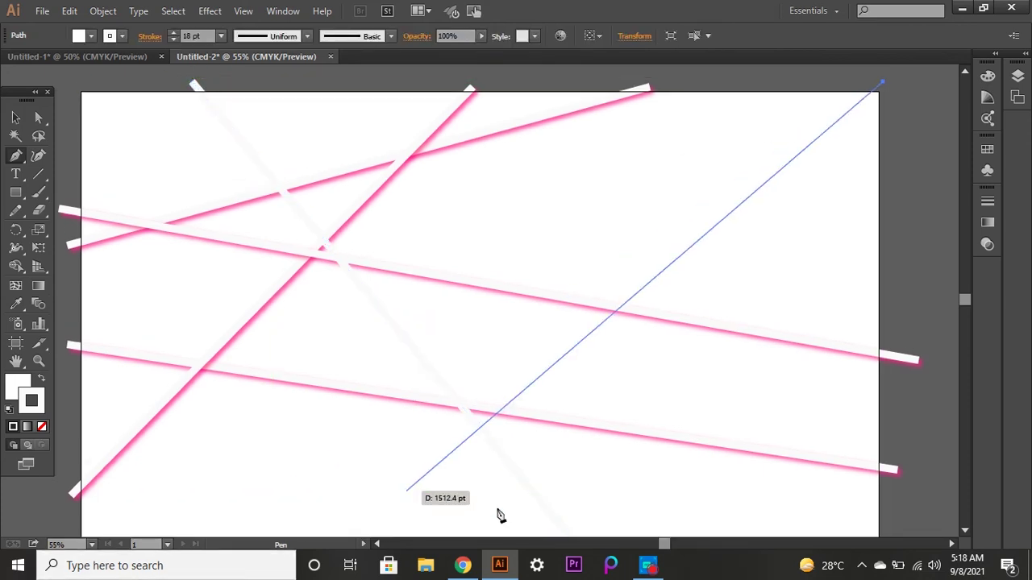
scroll(364, 532, "down", 1)
left_click(365, 533)
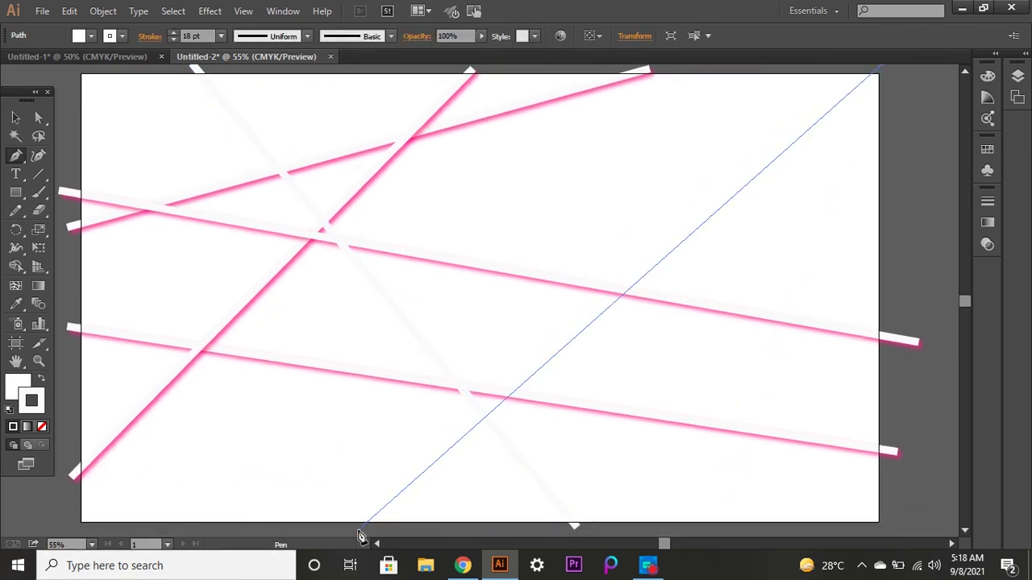
left_click(877, 71)
scroll(576, 356, "up", 1)
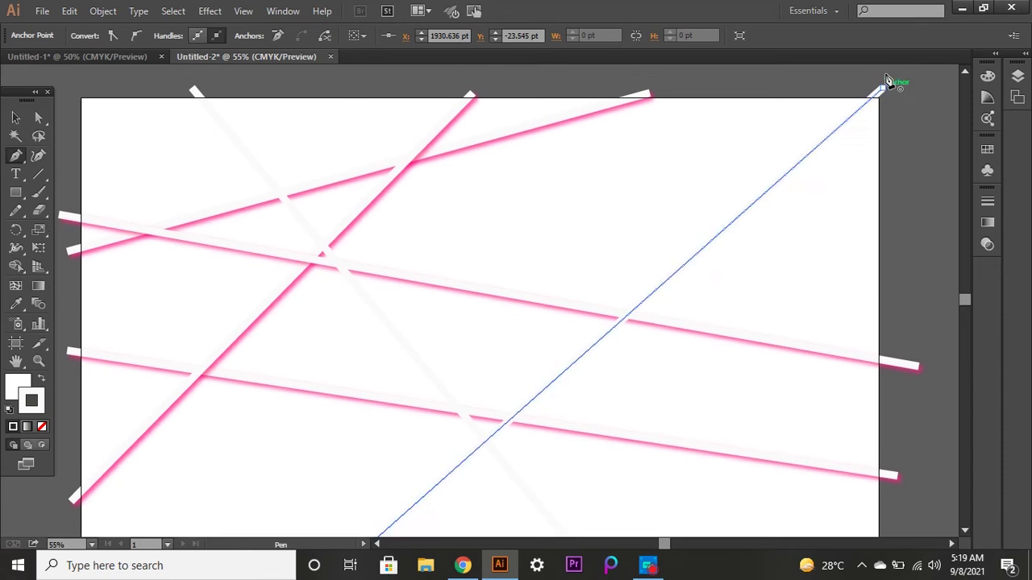
left_click(964, 530)
left_click(963, 530)
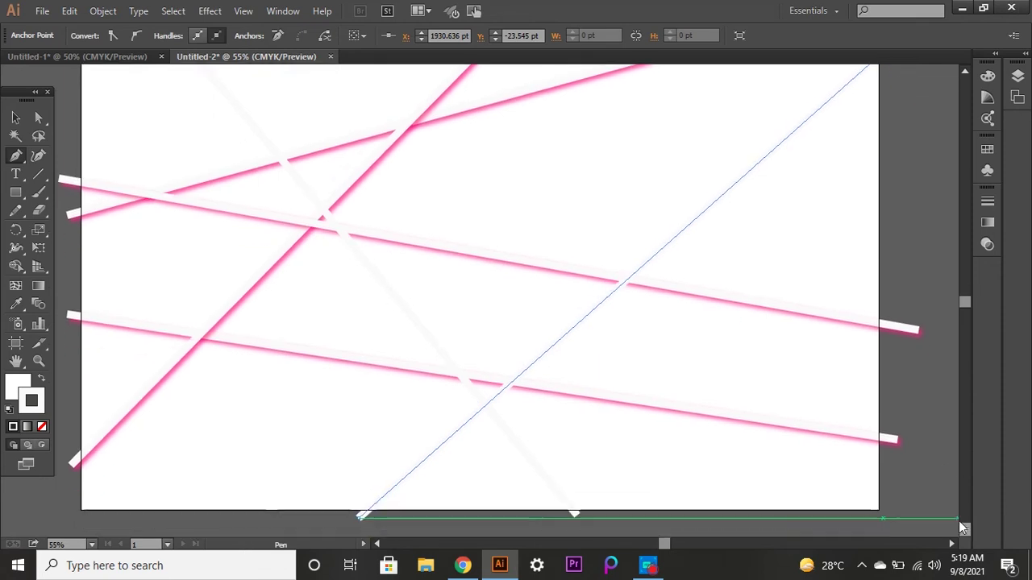
left_click(964, 72)
left_click(913, 207)
left_click(75, 423)
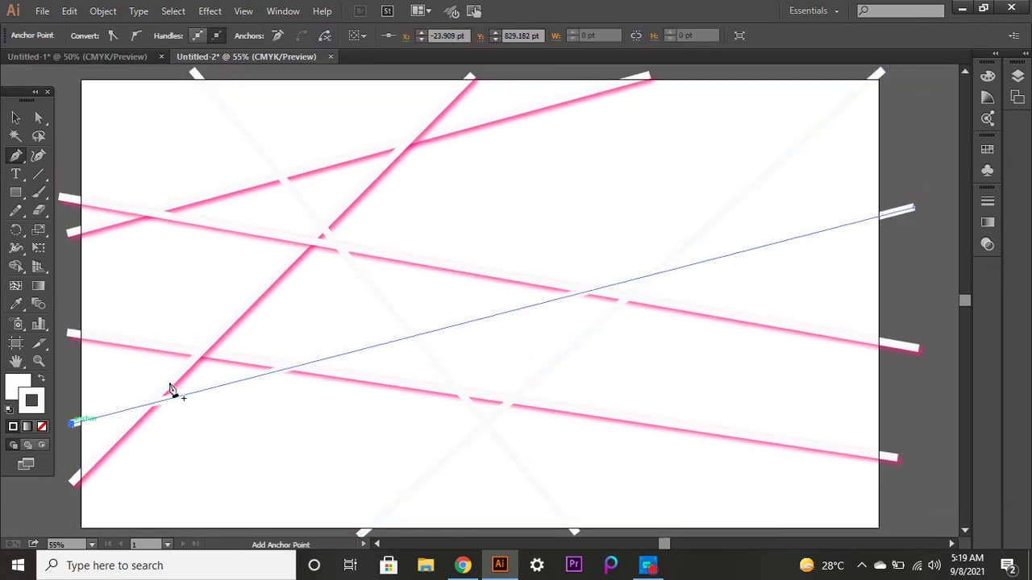
left_click(914, 207)
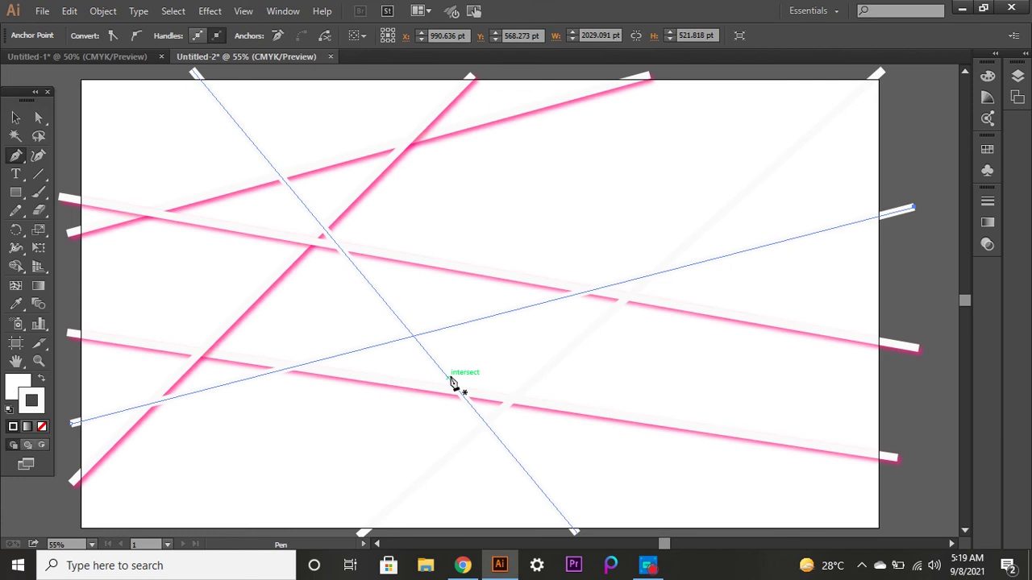
Draw one more line from the top edge to the bottom edge.
left_click(718, 76)
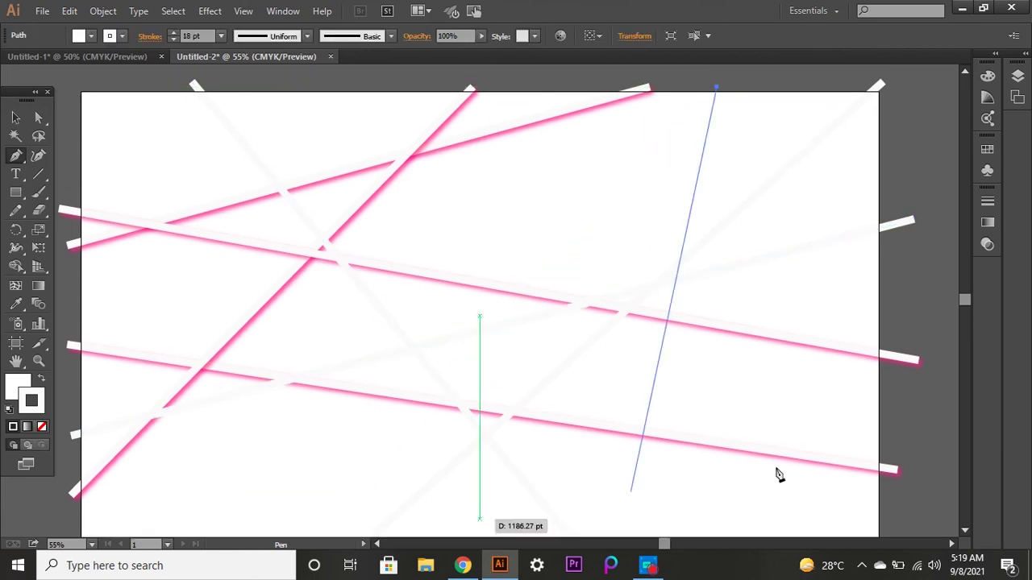
left_click(472, 532)
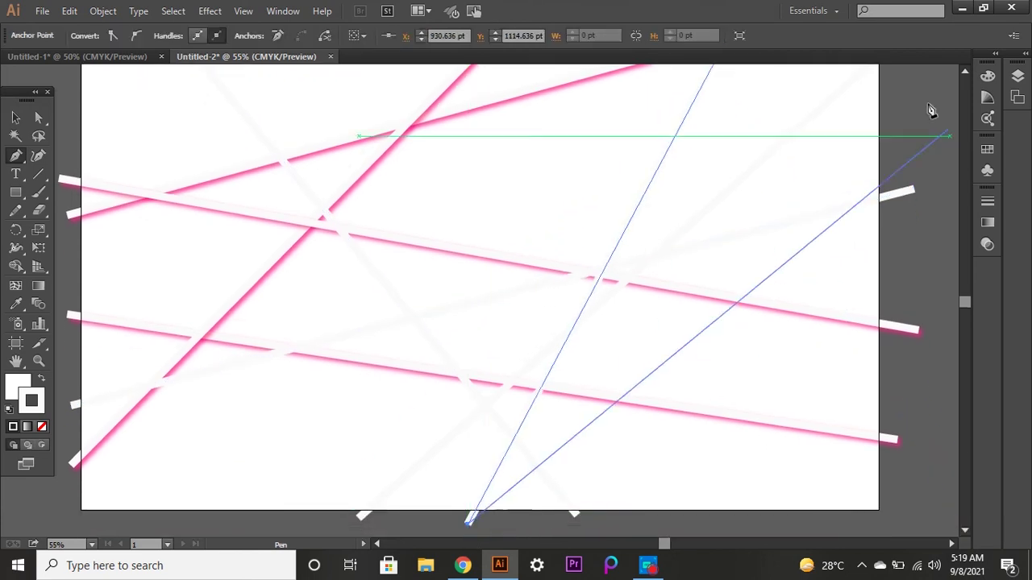
scroll(706, 123, "up", 1)
left_click(716, 87)
key("v")
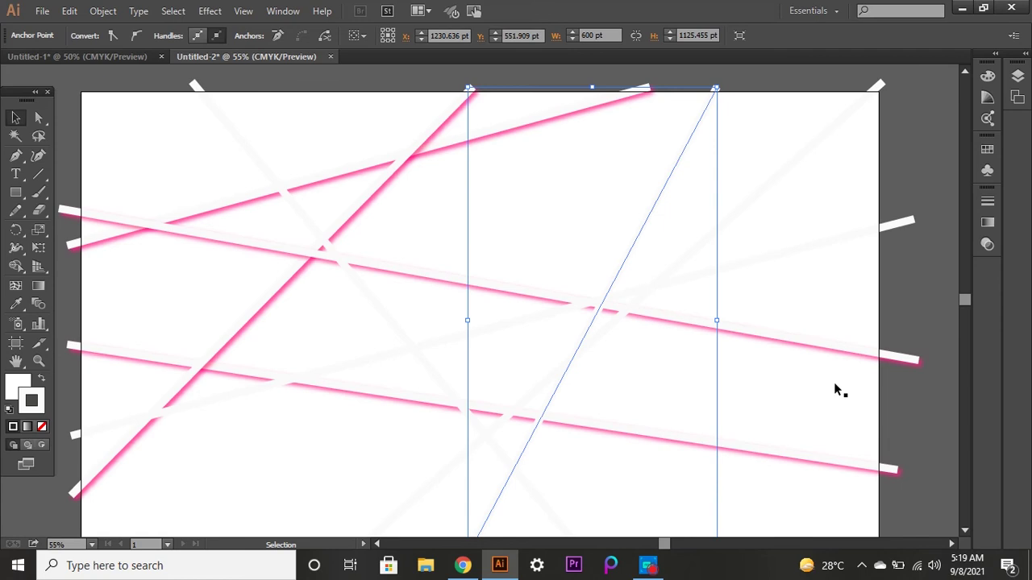
left_click(964, 529)
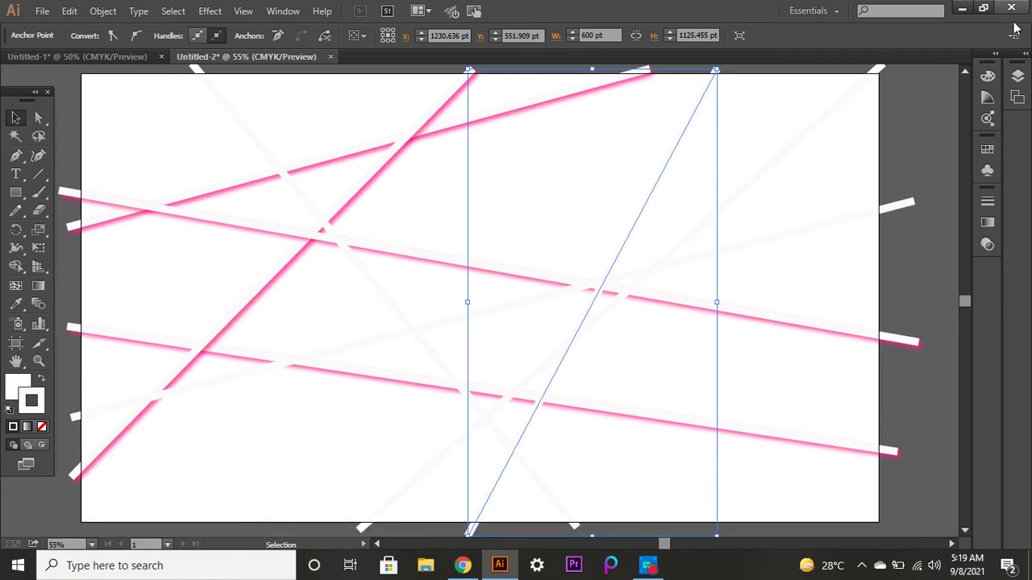
Hide the pink-glowing paths in Layer 1 and marquee-select the remaining white lines.
left_click(1017, 77)
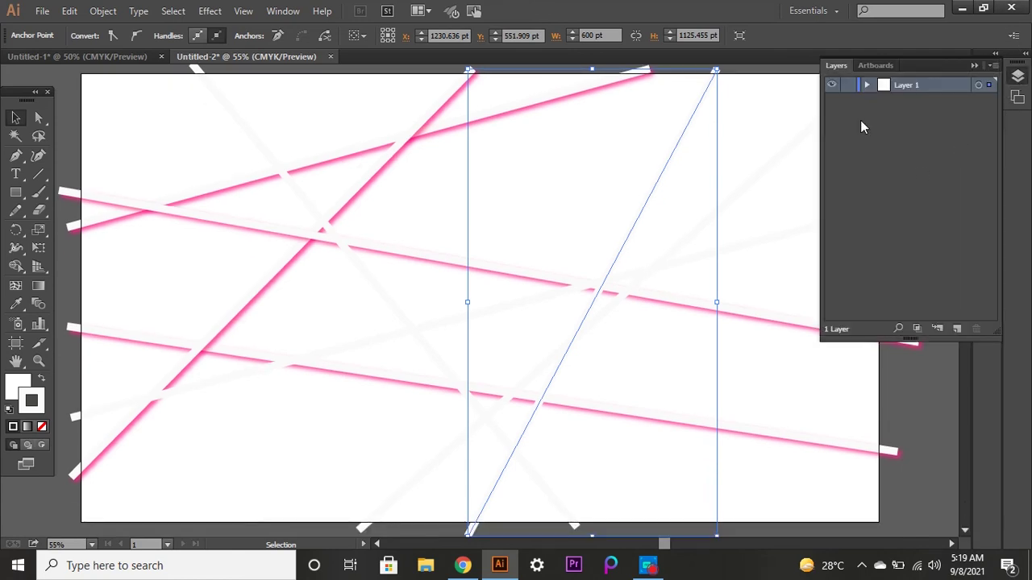
left_click(866, 86)
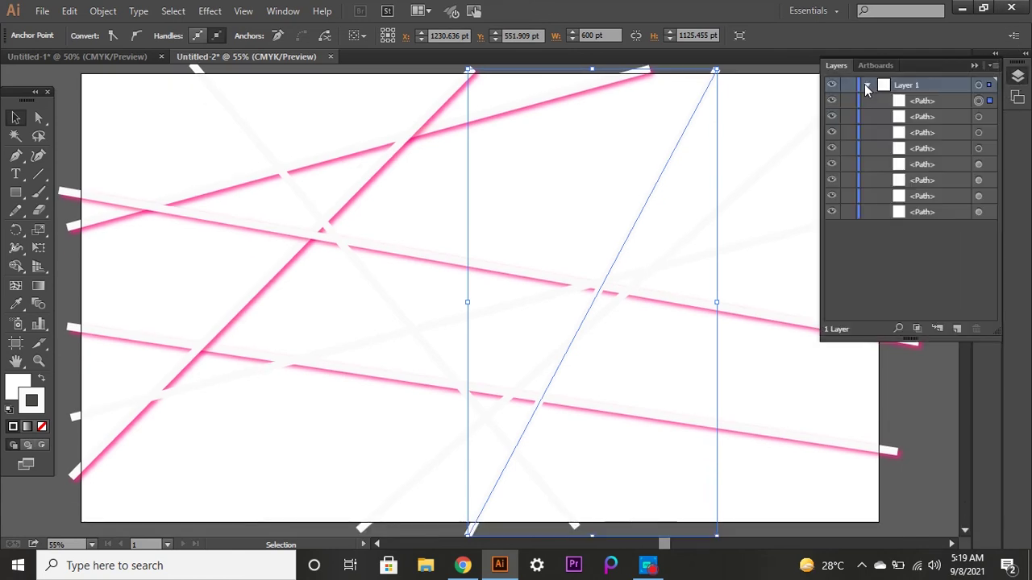
left_click(831, 212)
left_click(831, 196)
left_click(831, 179)
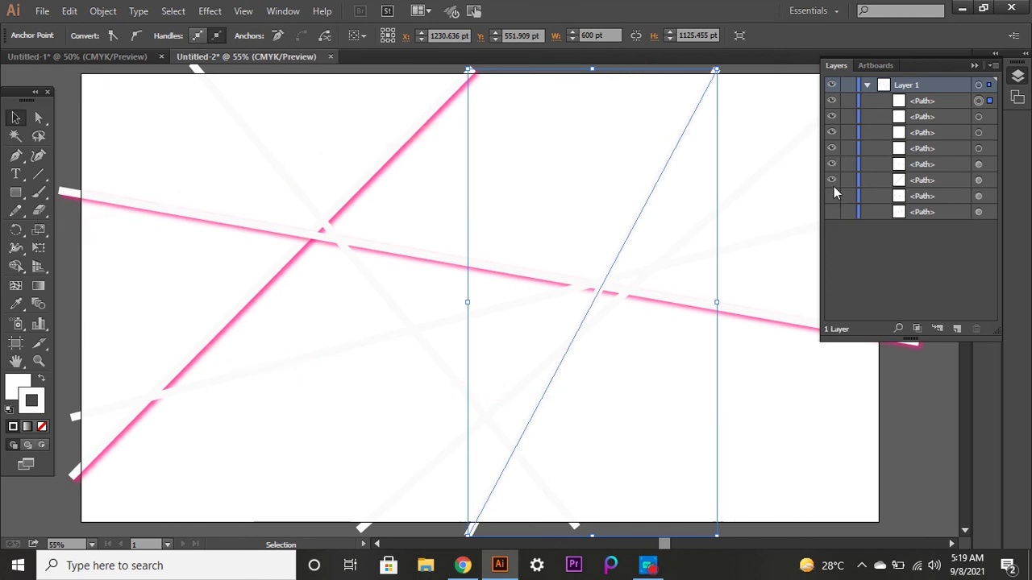
left_click(831, 164)
left_click(834, 170)
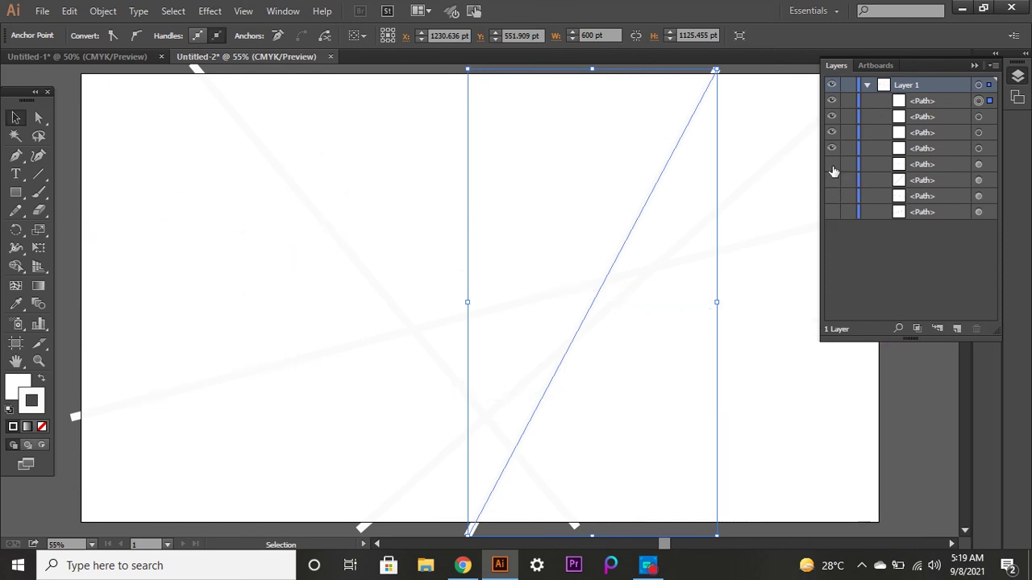
left_click(975, 66)
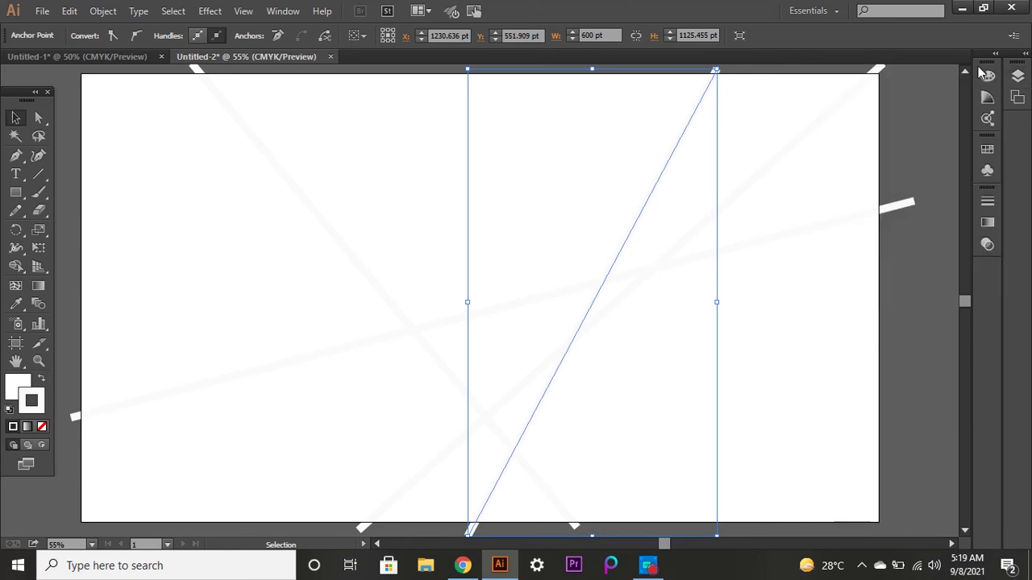
left_click_drag(66, 73, 904, 498)
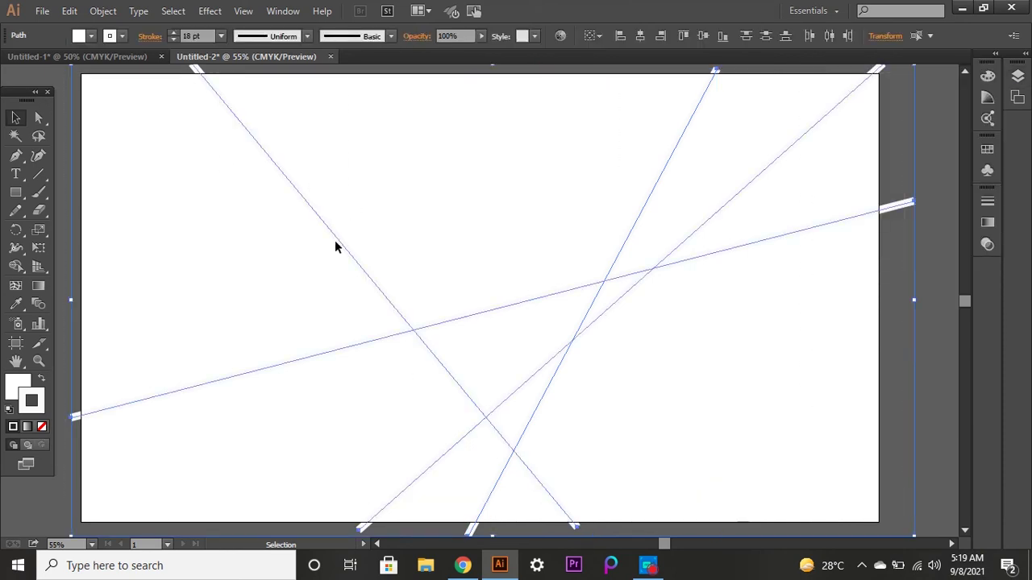
Apply a blue (0600FF) Drop Shadow at 75% opacity to the white lines.
left_click(221, 10)
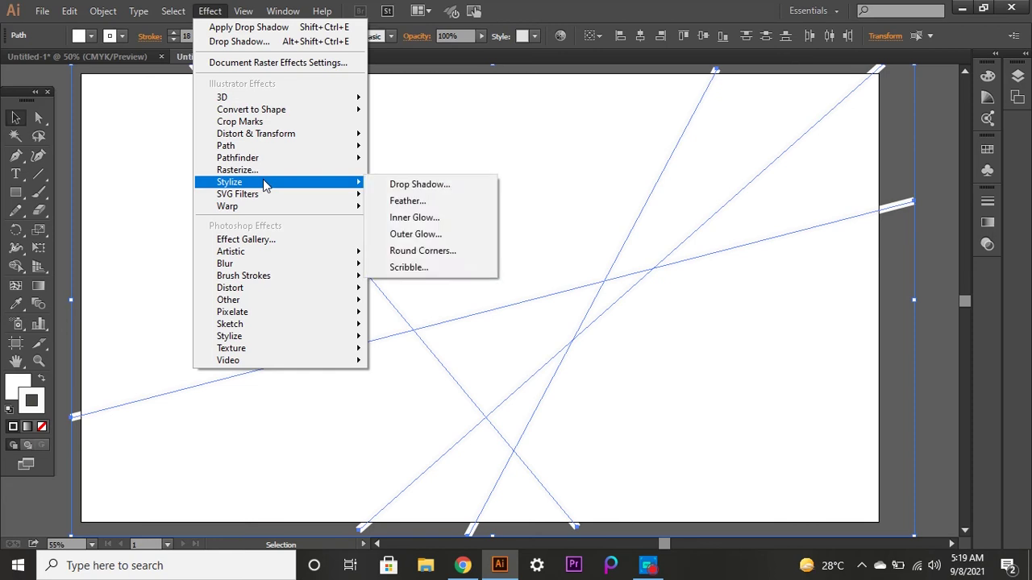
left_click(392, 185)
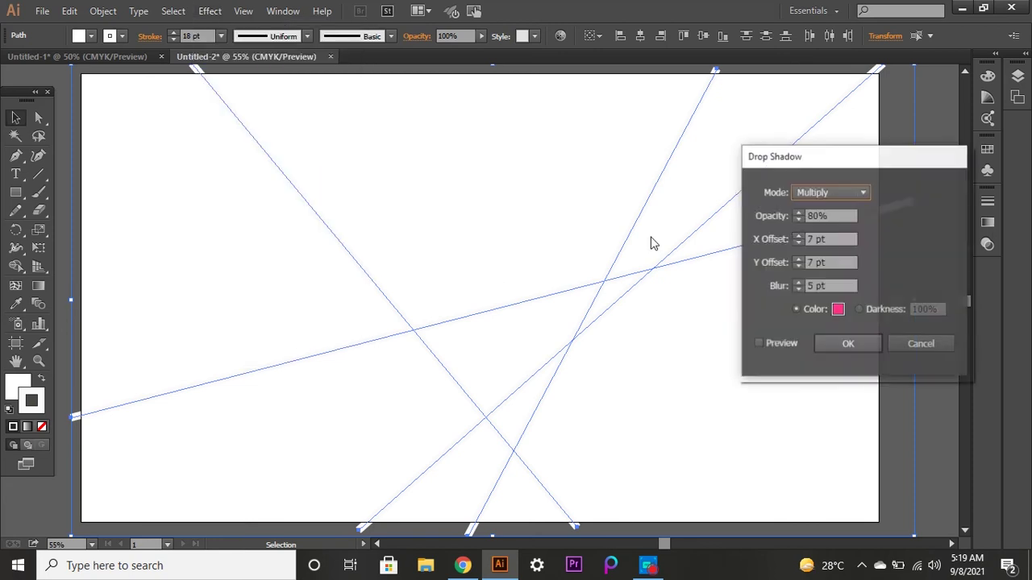
left_click(839, 310)
left_click(535, 238)
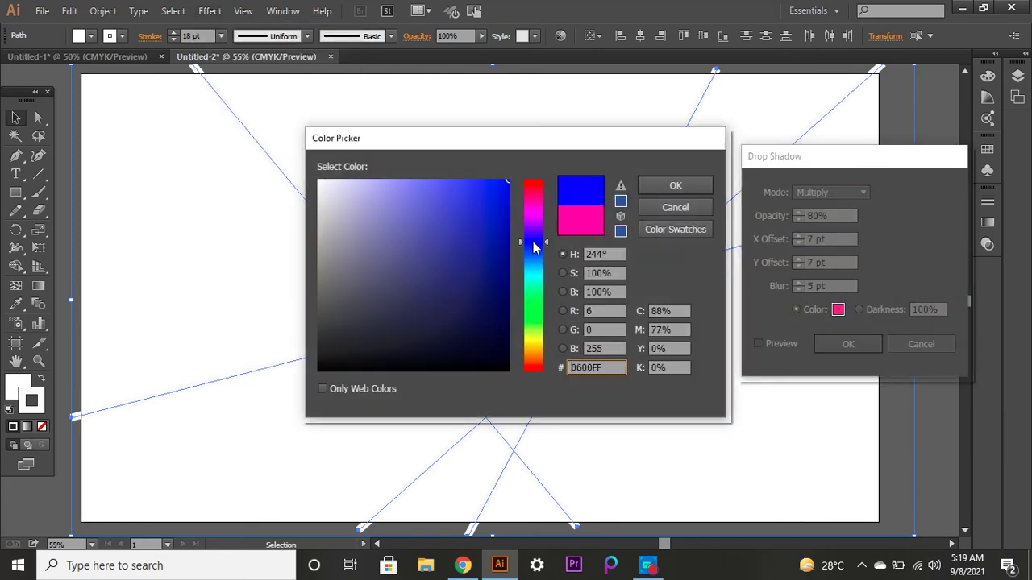
left_click(672, 190)
left_click(768, 344)
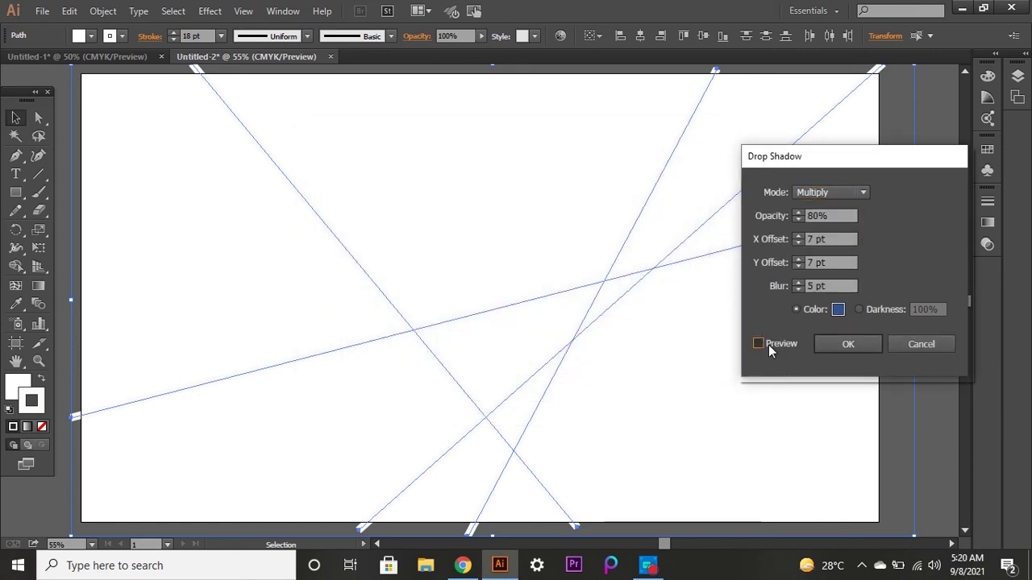
left_click(768, 344)
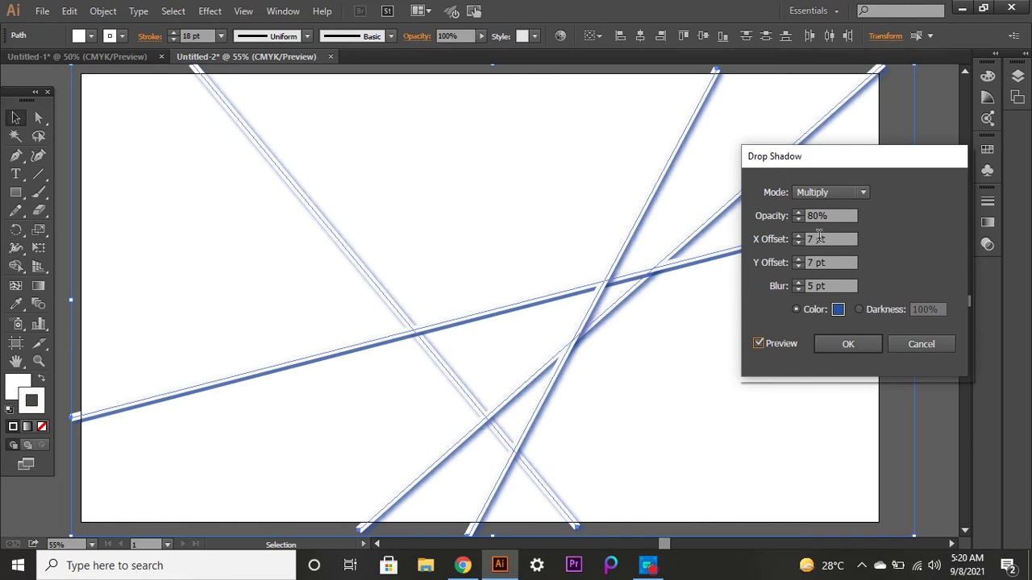
left_click_drag(835, 214, 812, 215)
type("75")
key("Tab")
left_click(857, 347)
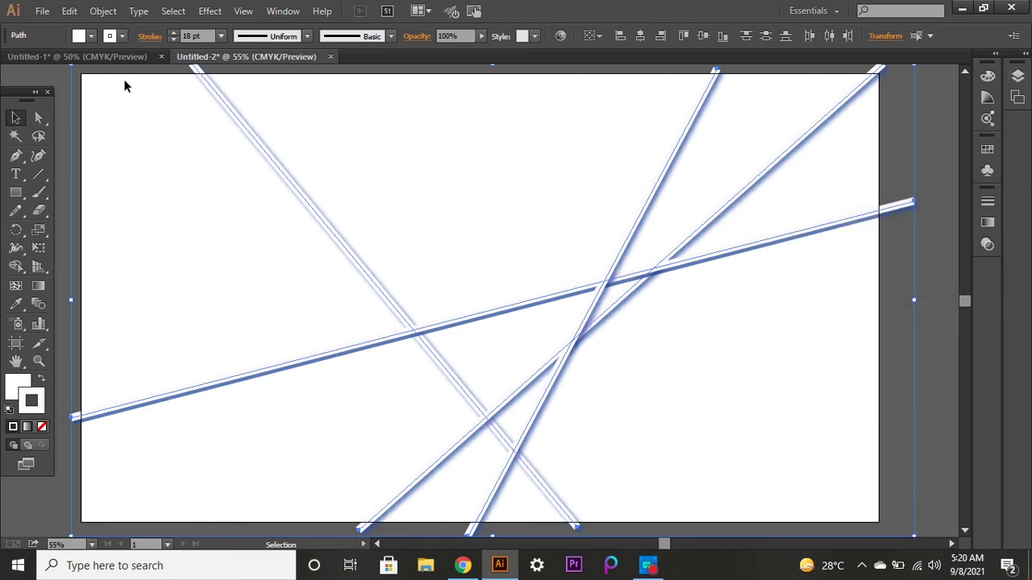
Turn the eye icons back on for the four hidden pink paths in Layers.
left_click(935, 119)
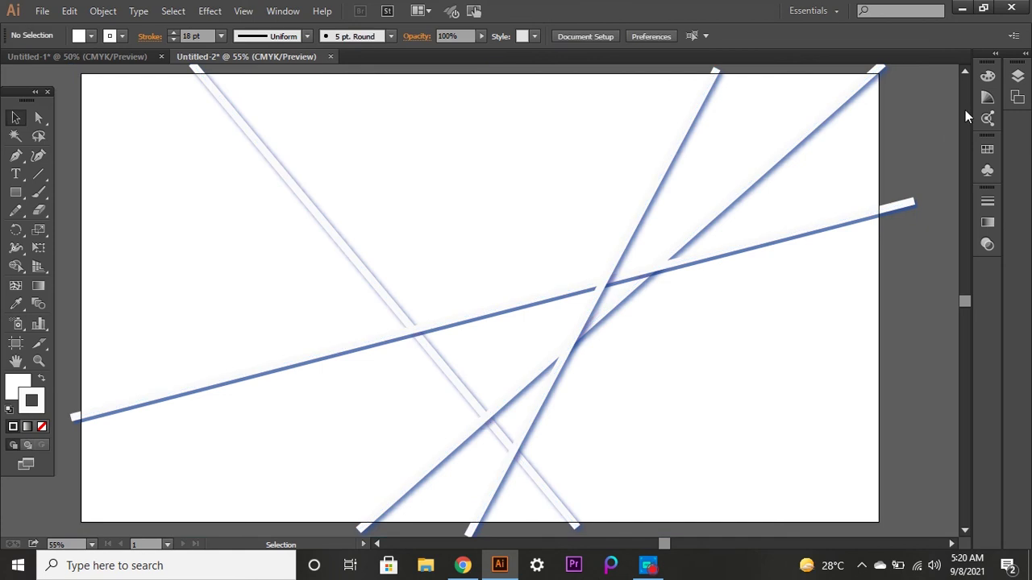
key("F7")
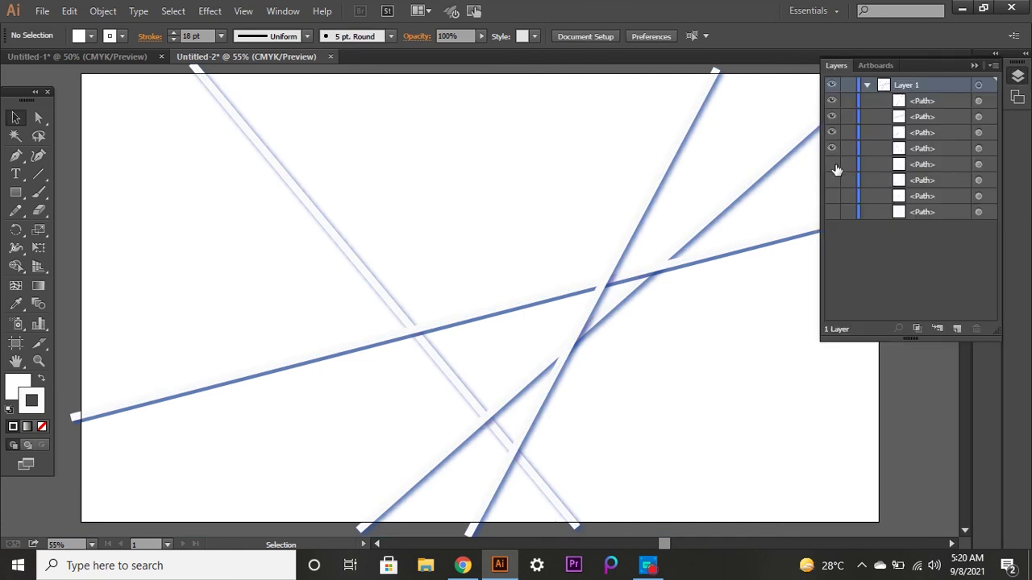
left_click(831, 165)
left_click(831, 180)
left_click(833, 198)
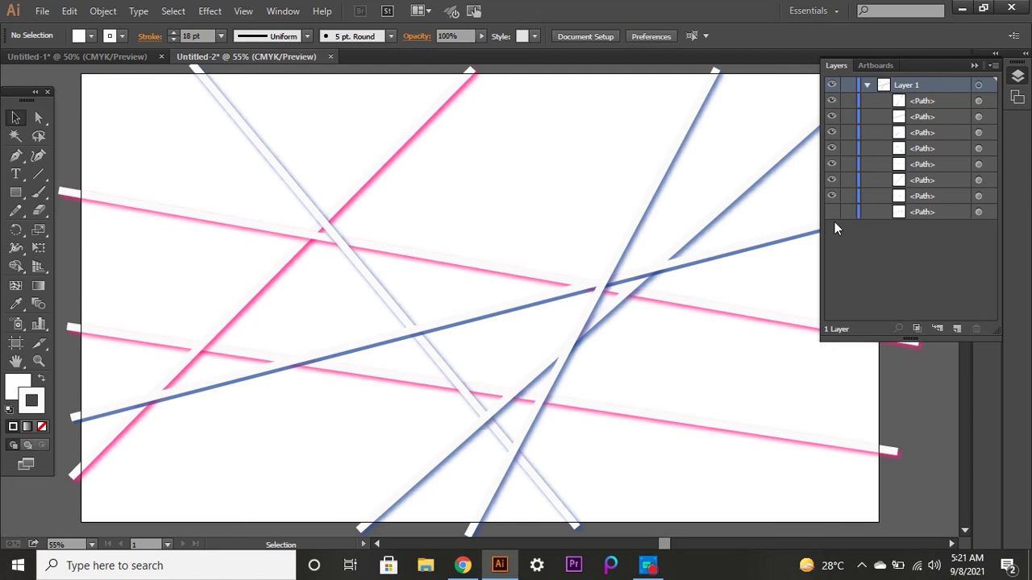
left_click(832, 212)
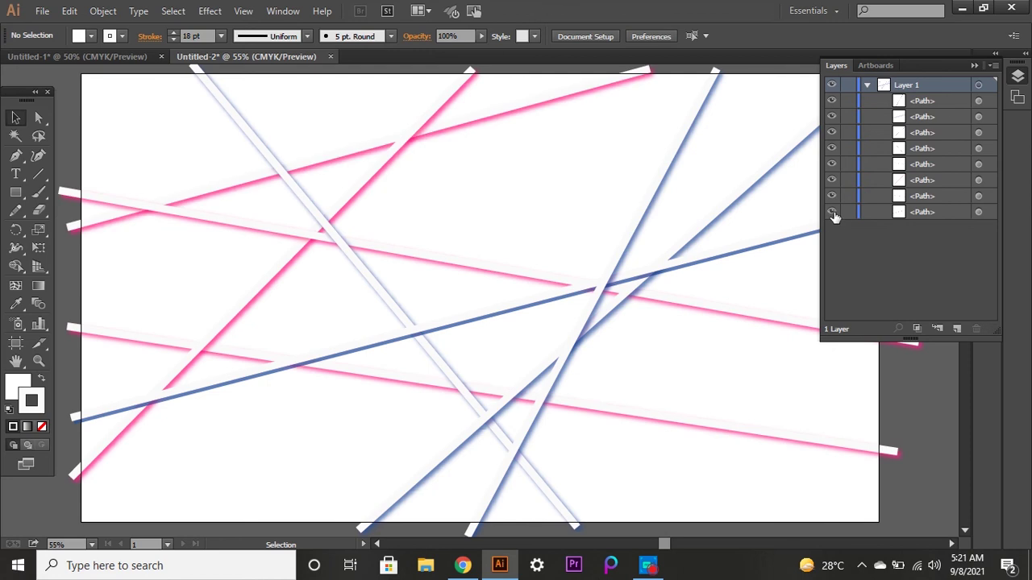
left_click(973, 66)
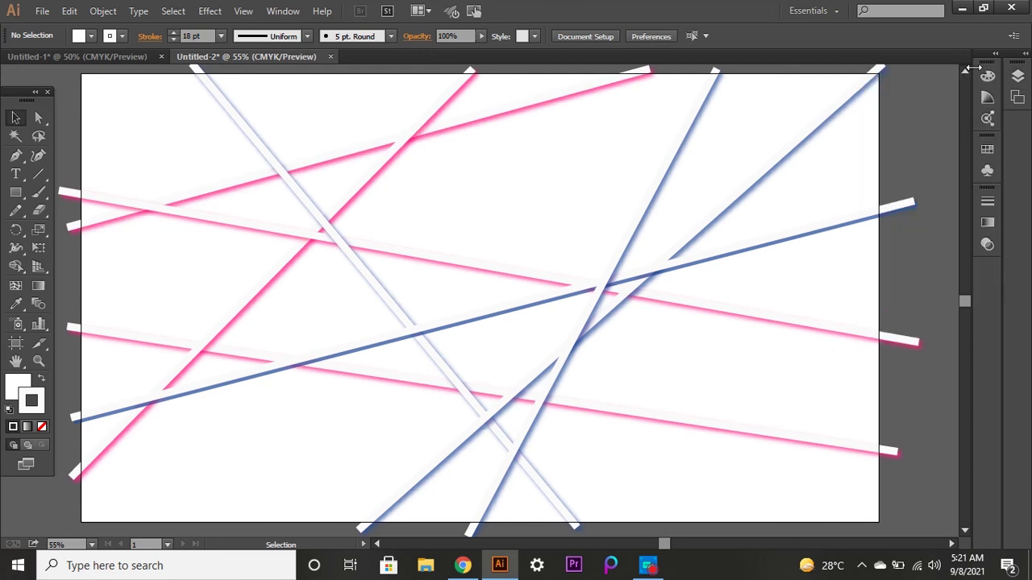
left_click(531, 301)
Send the blue line backward and bring the long pink line to the front.
right_click(532, 303)
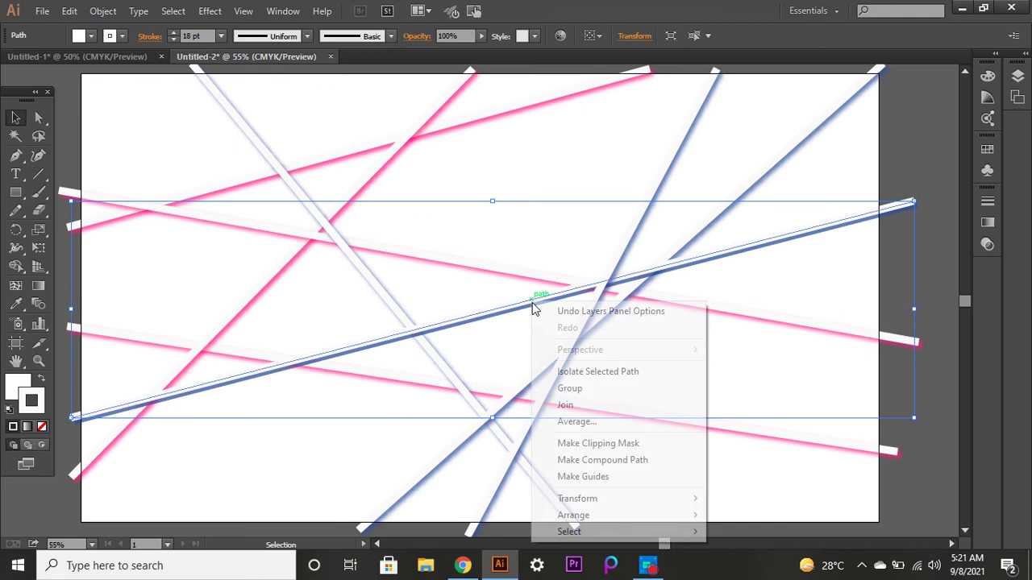
mouse_move(573, 515)
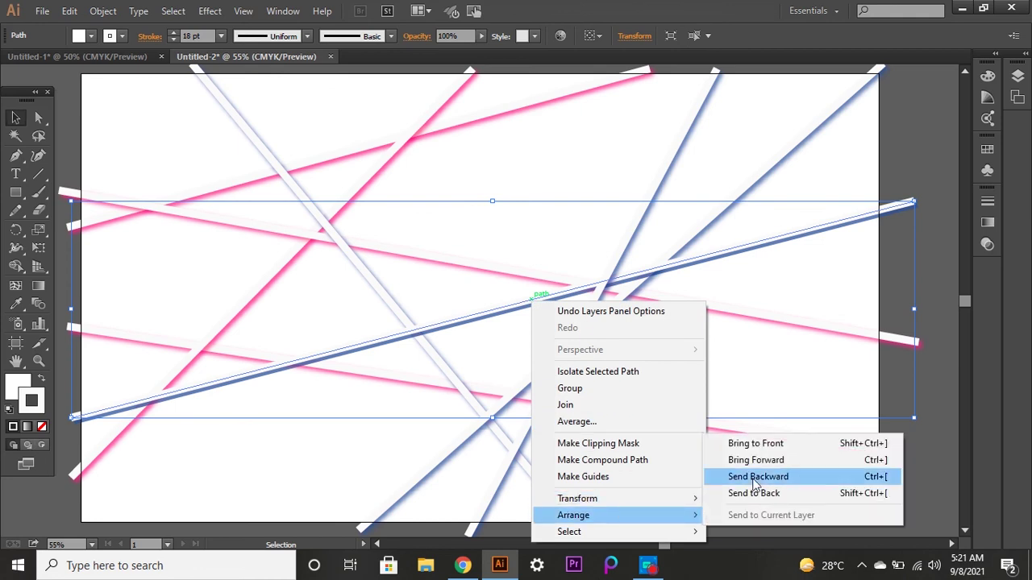
left_click(752, 492)
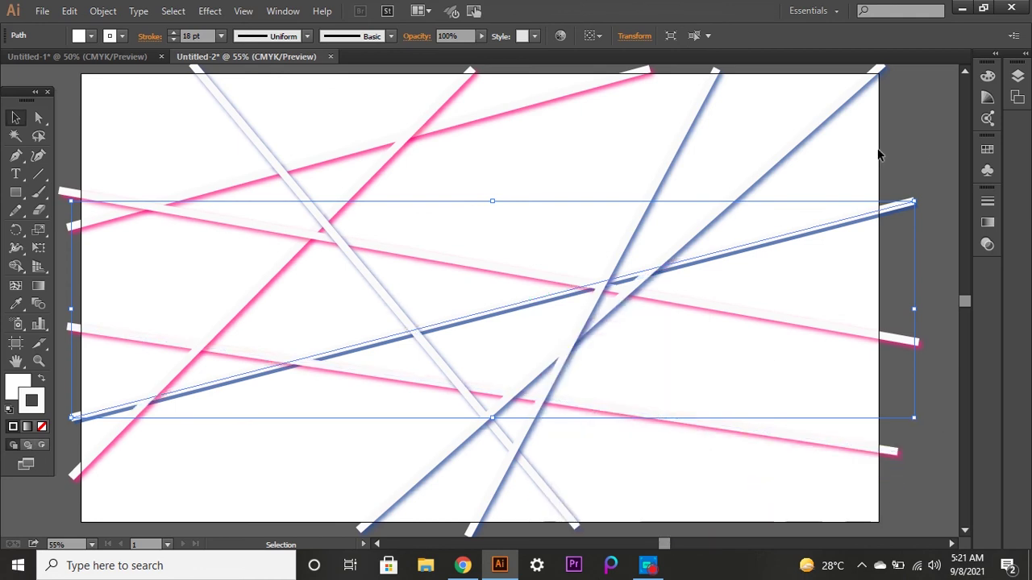
left_click(919, 145)
left_click(495, 271)
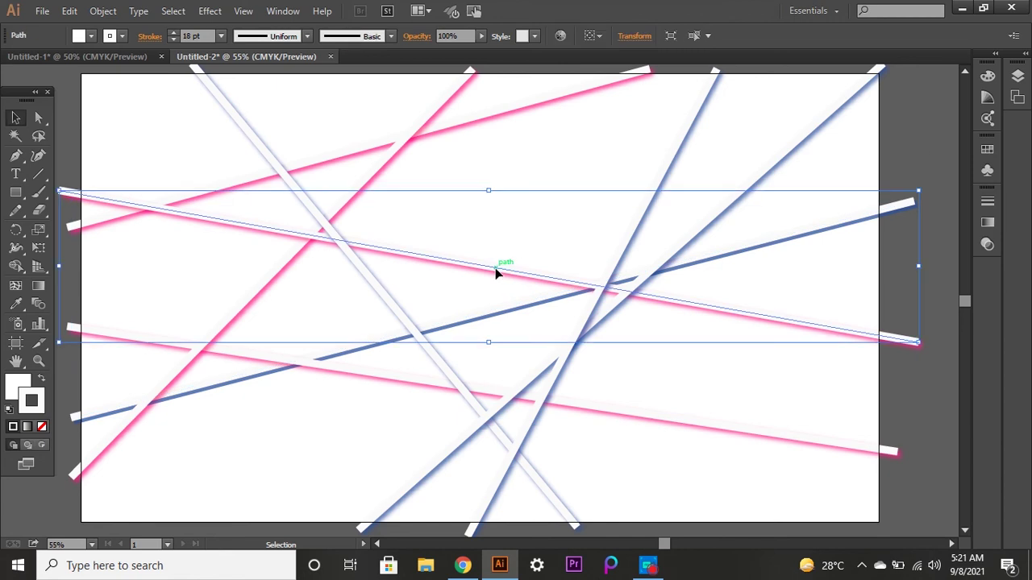
right_click(495, 270)
mouse_move(537, 483)
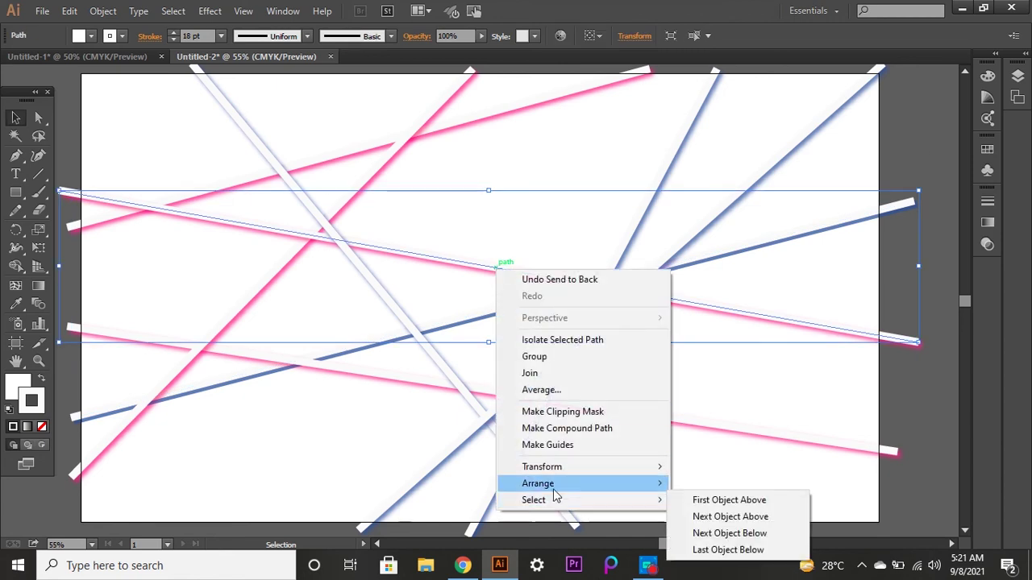
left_click(714, 483)
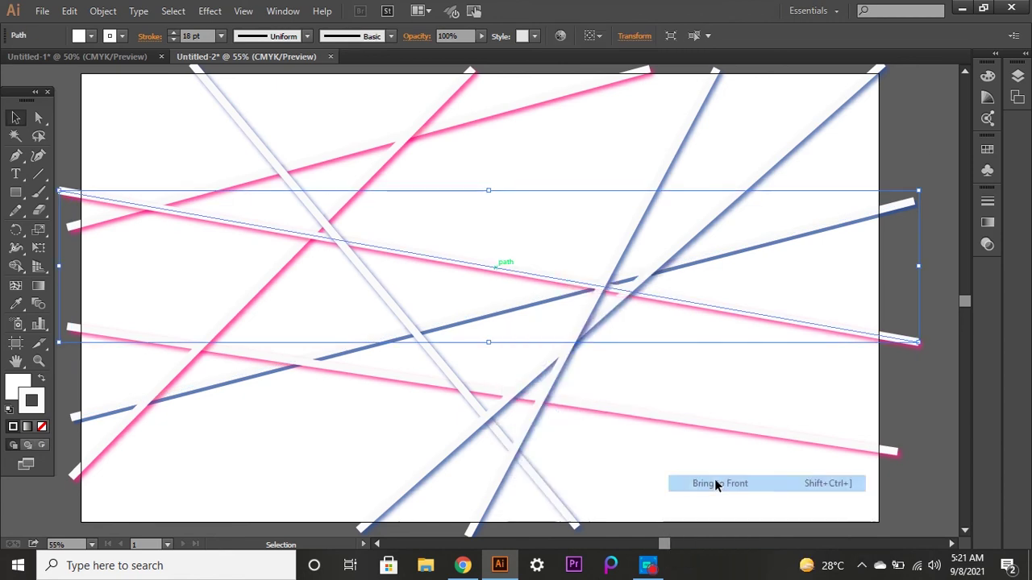
left_click(945, 457)
Bring the steep blue line in front of the others via Arrange.
right_click(622, 262)
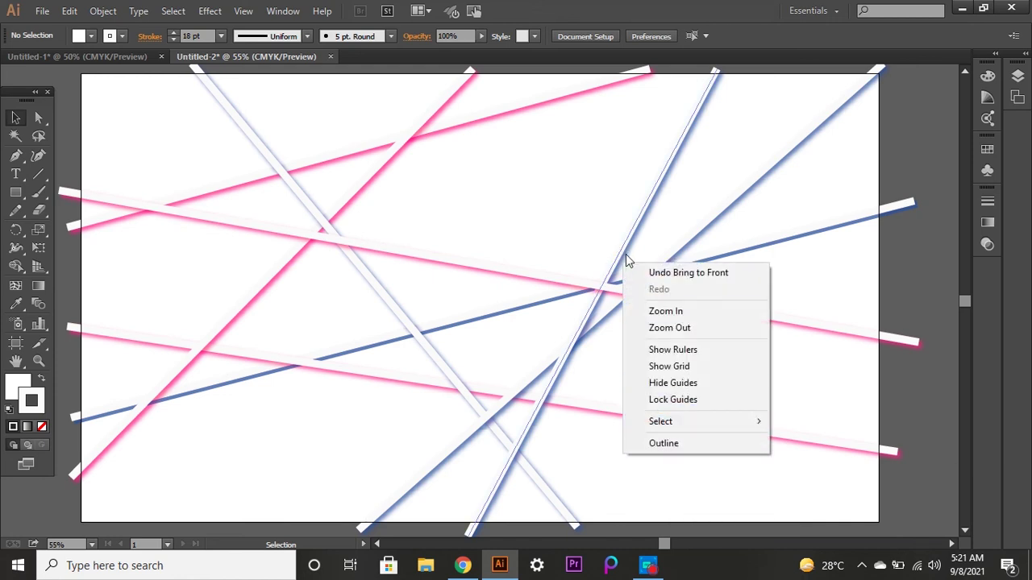
left_click(622, 254)
left_click(618, 249)
right_click(620, 250)
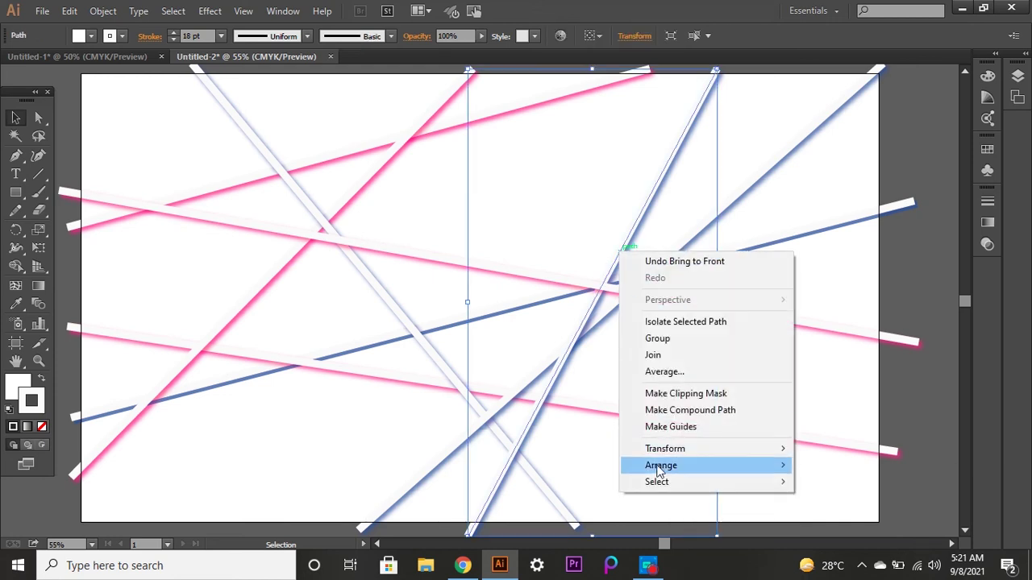
mouse_move(661, 466)
left_click(826, 465)
left_click(934, 422)
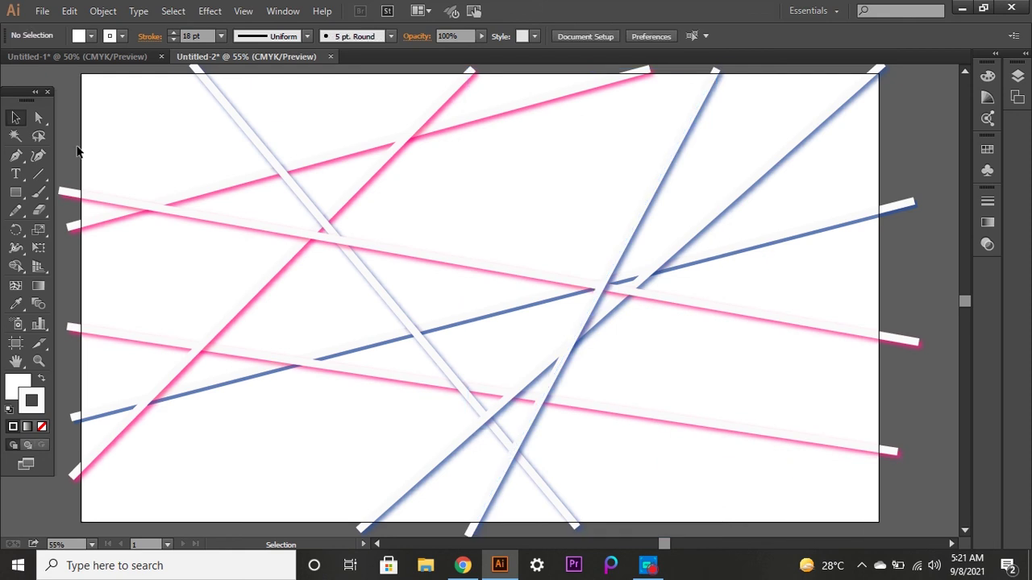
Draw two diagonal lines, top-left to bottom-right and bottom-left to top edge, forming an X.
left_click(15, 155)
left_click(71, 88)
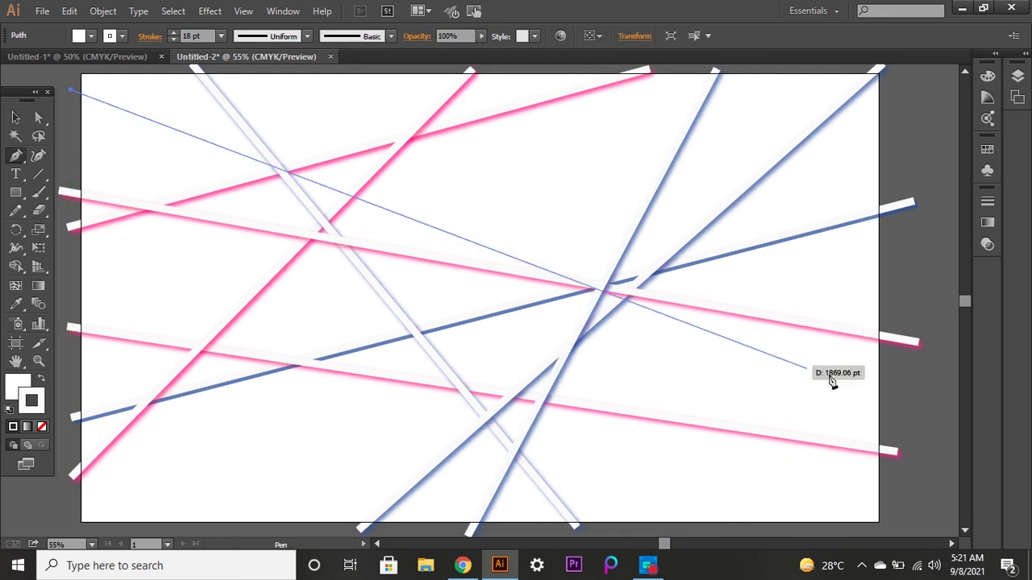
left_click(926, 503)
left_click(72, 89)
left_click(209, 528)
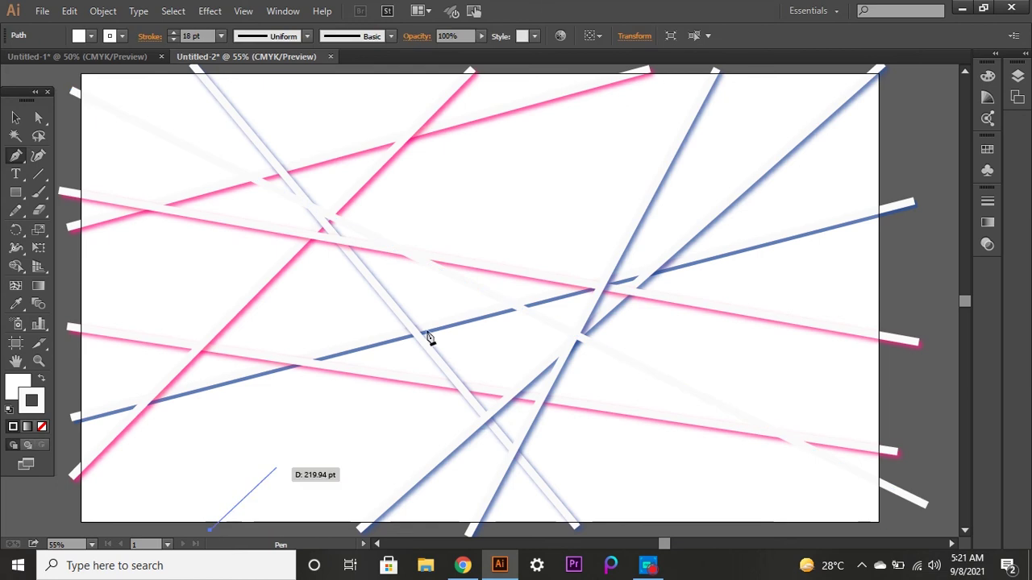
left_click(683, 73)
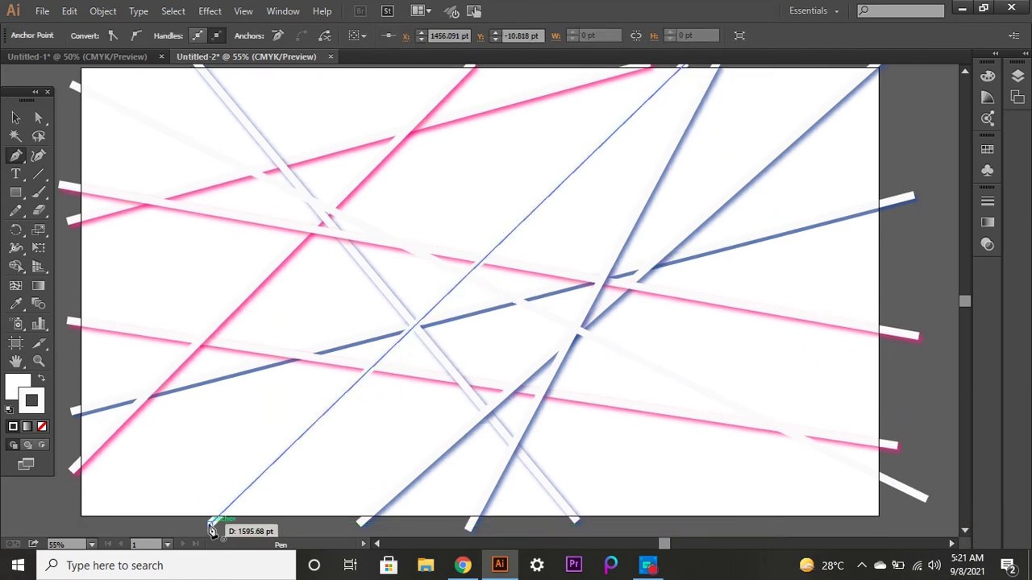
left_click(210, 526)
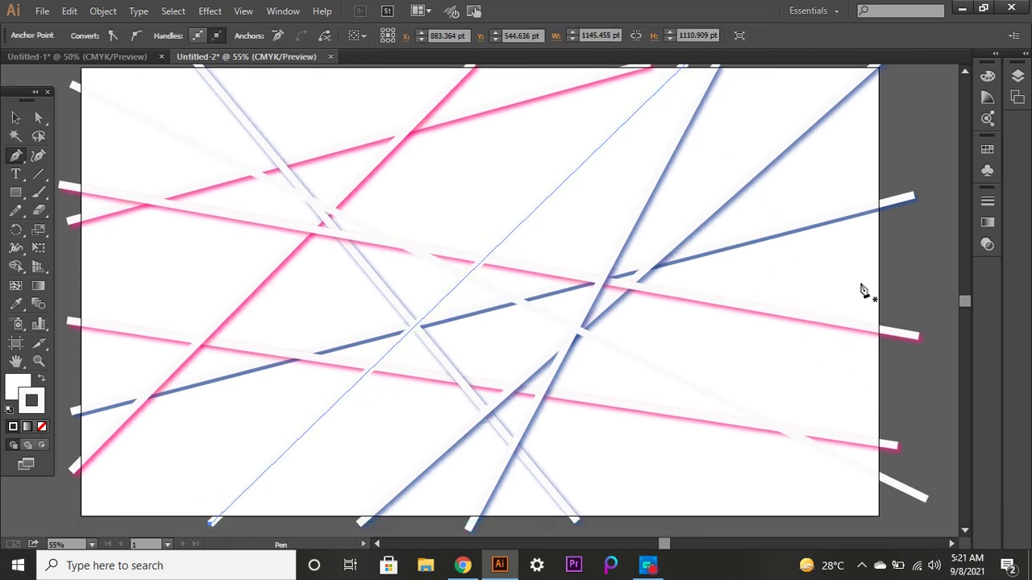
left_click(15, 117)
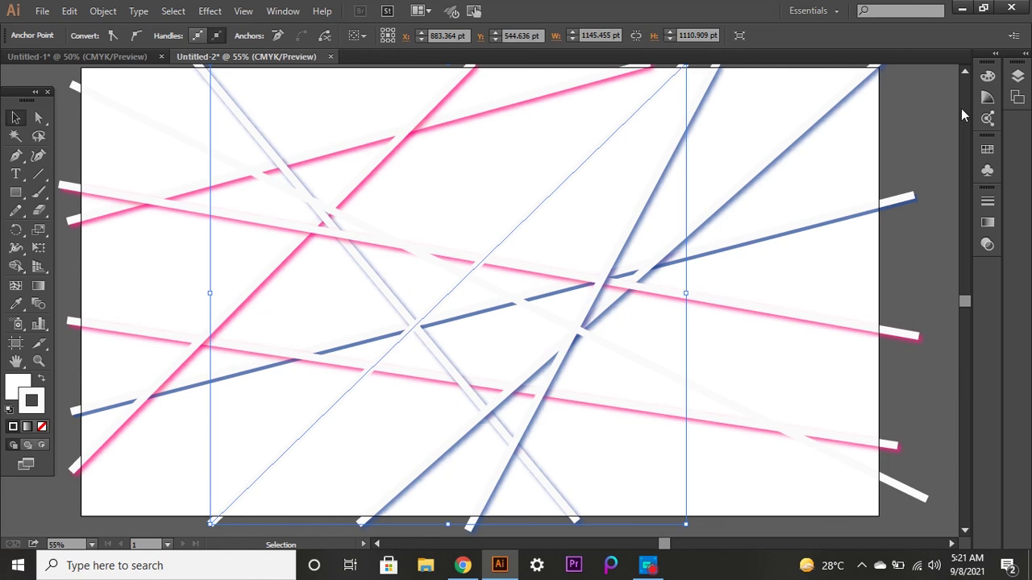
left_click(914, 125)
Drag down the Layers eye column to hide all the older pink and blue paths.
left_click(1018, 76)
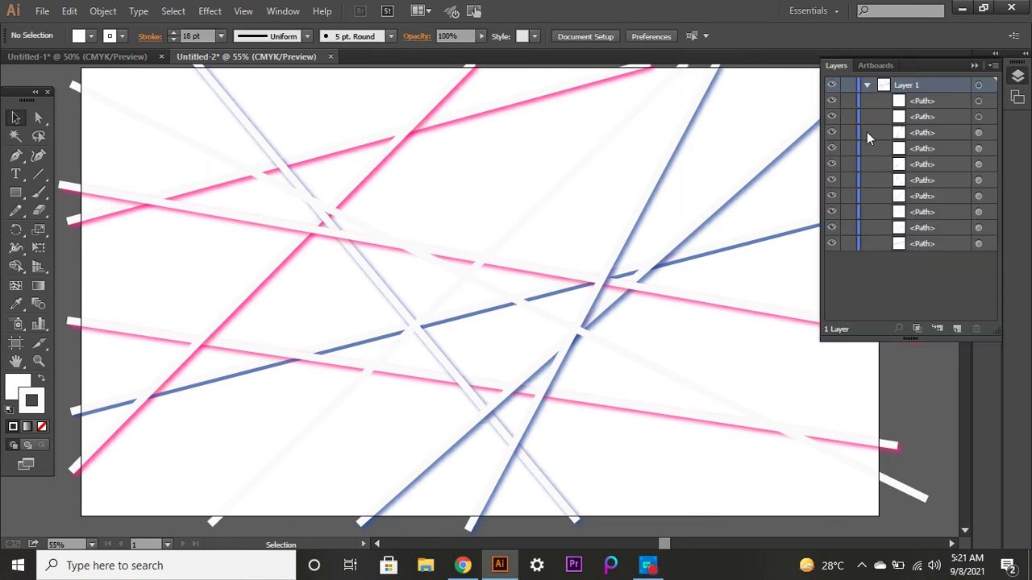
left_click_drag(836, 139, 832, 251)
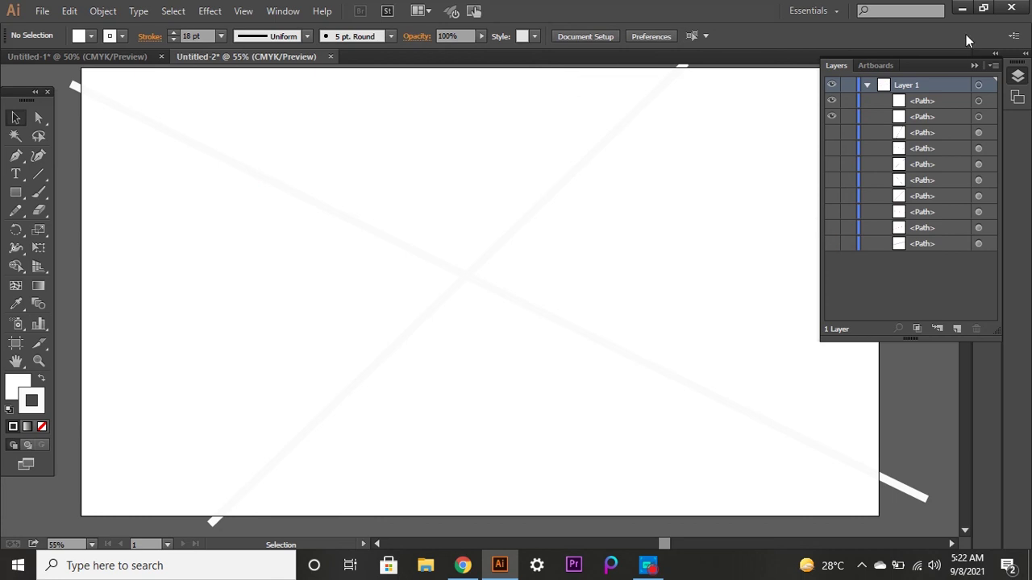
left_click(973, 64)
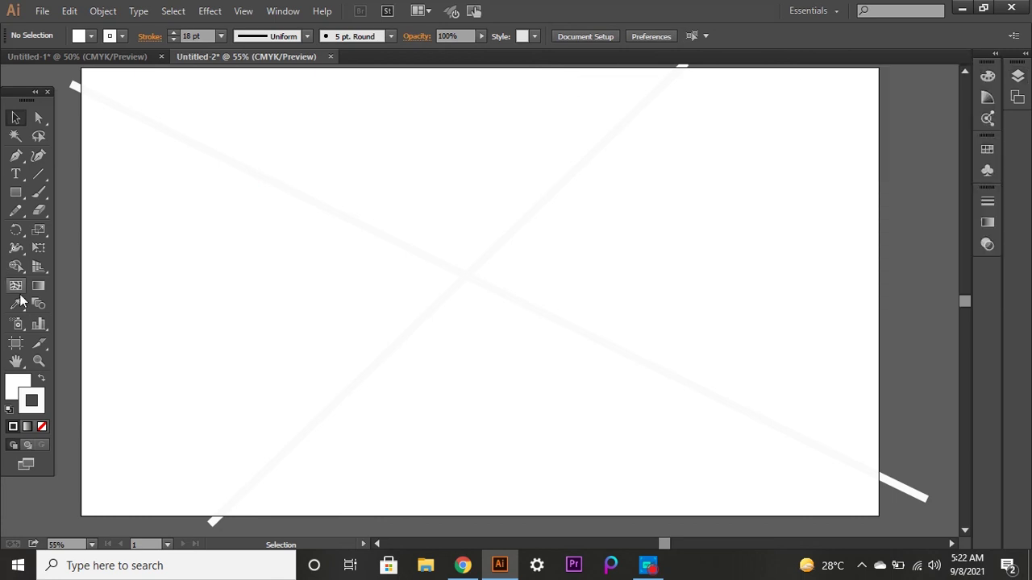
left_click(13, 158)
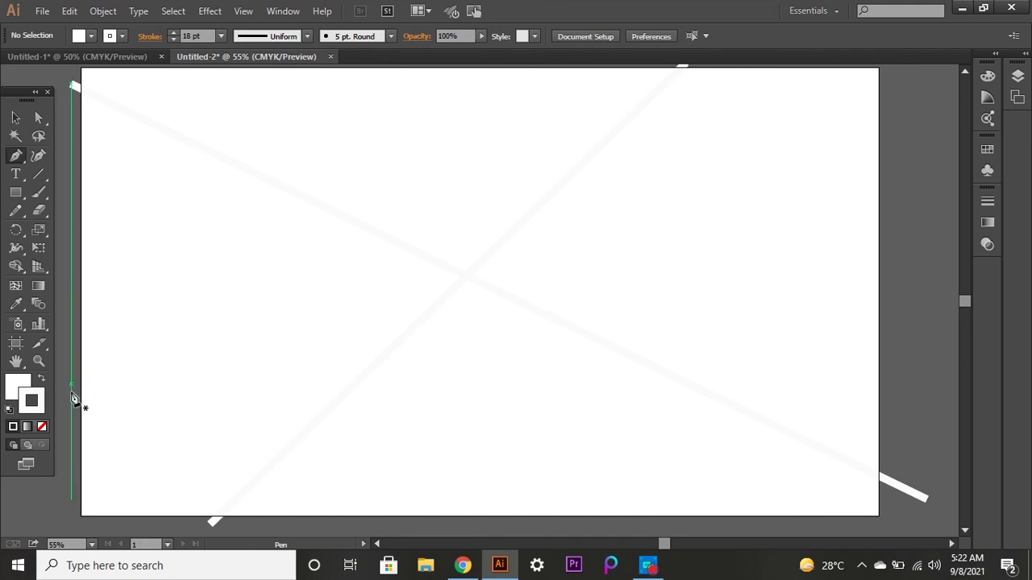
Draw a third white line rising from the left edge past the right edge.
left_click(71, 424)
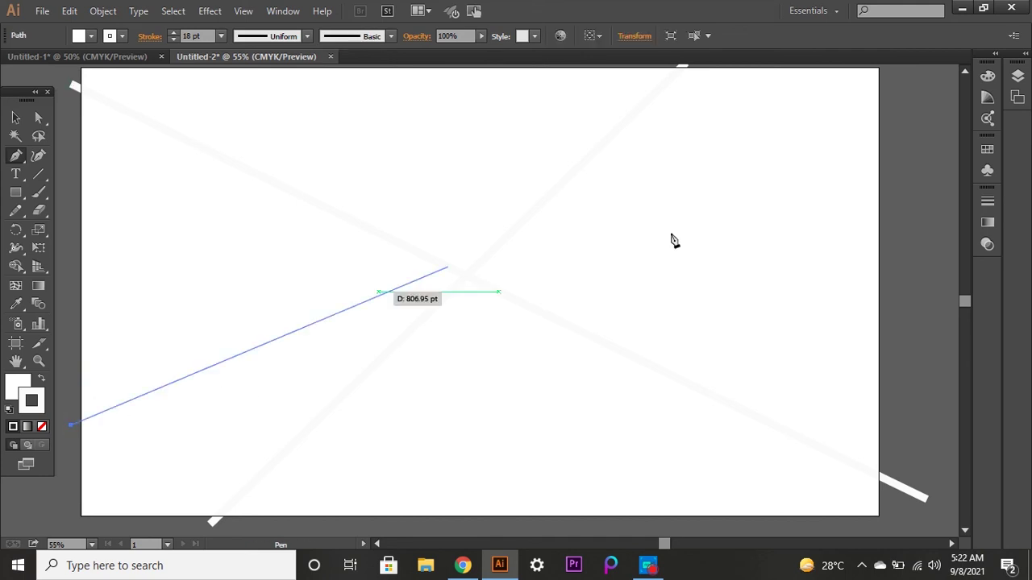
left_click(914, 196)
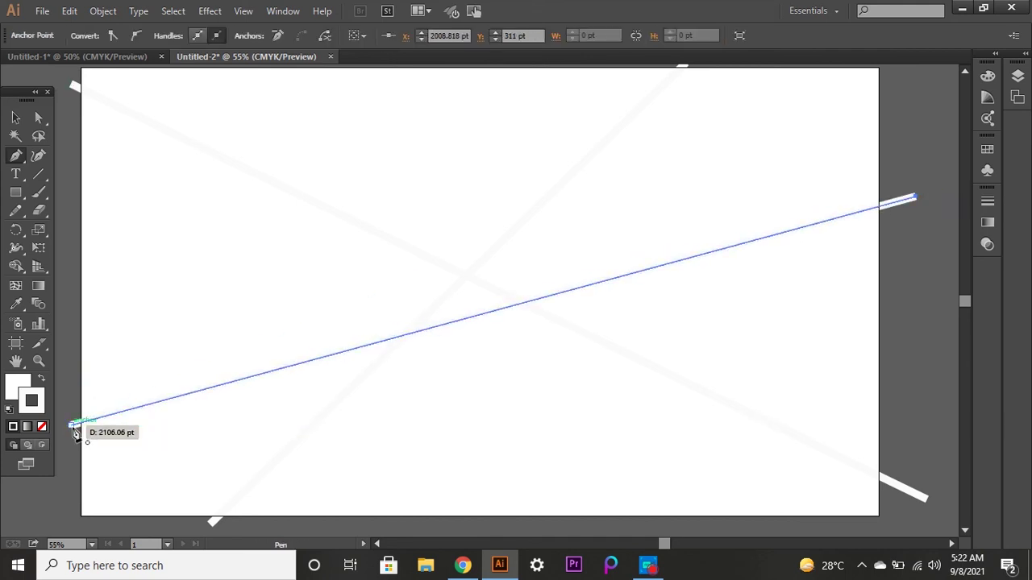
left_click(72, 425)
Marquee-select all three new white lines together.
left_click(15, 119)
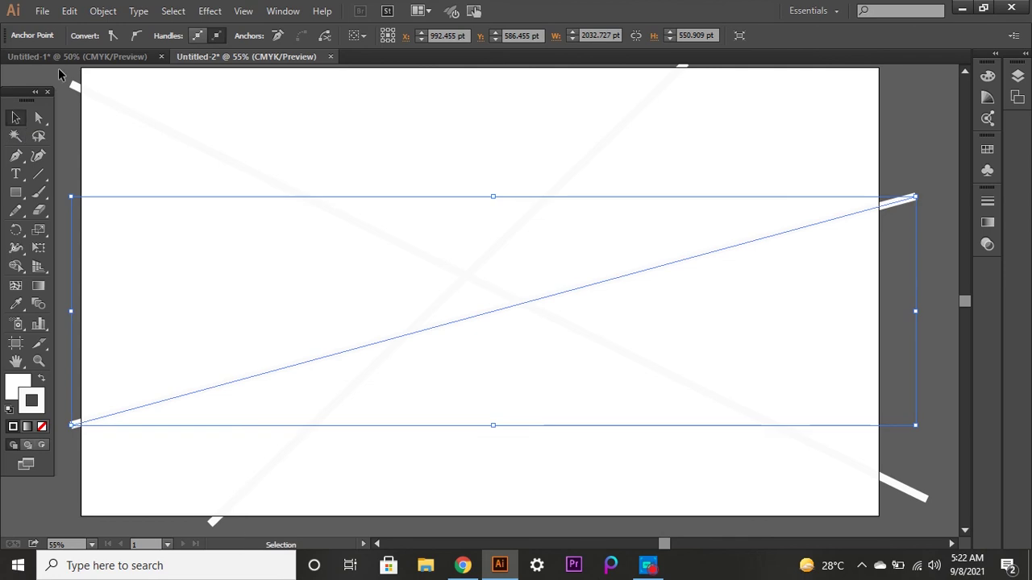
left_click_drag(58, 68, 943, 498)
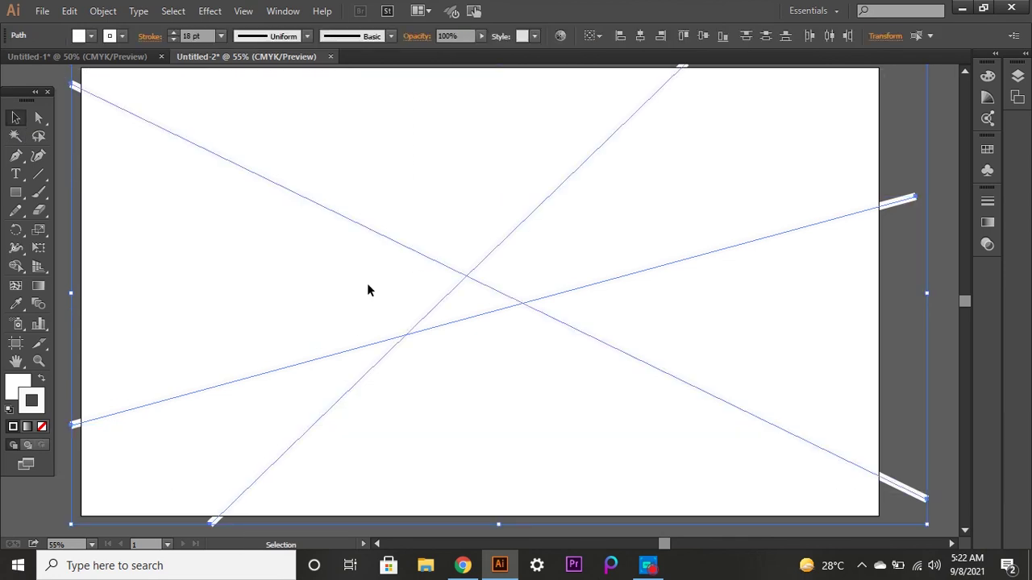
left_click(211, 11)
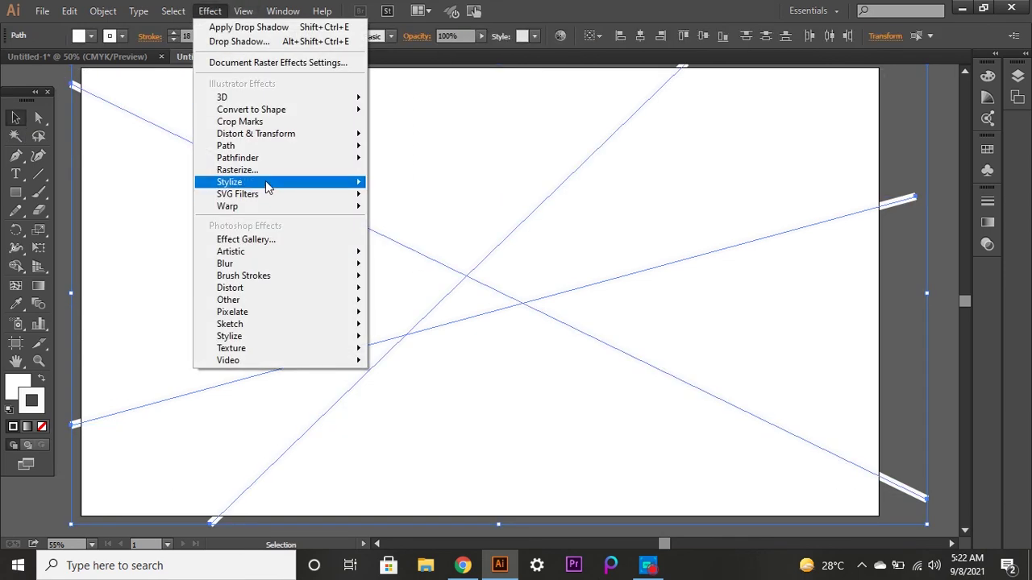
Apply a purple #8200FF drop shadow with 75% opacity, 7 pt offsets and 5 pt blur.
mouse_move(242, 182)
left_click(421, 182)
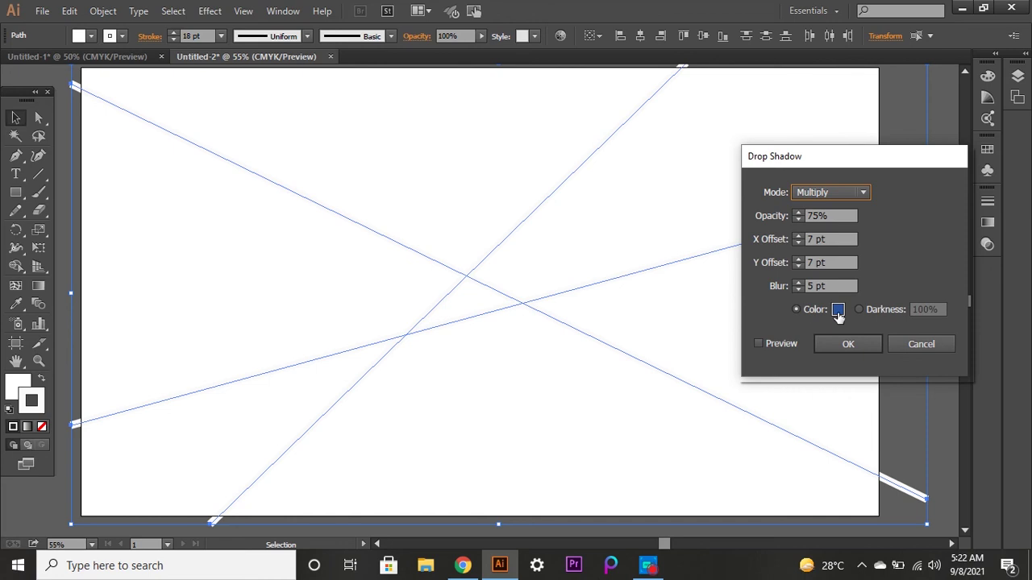
left_click(838, 310)
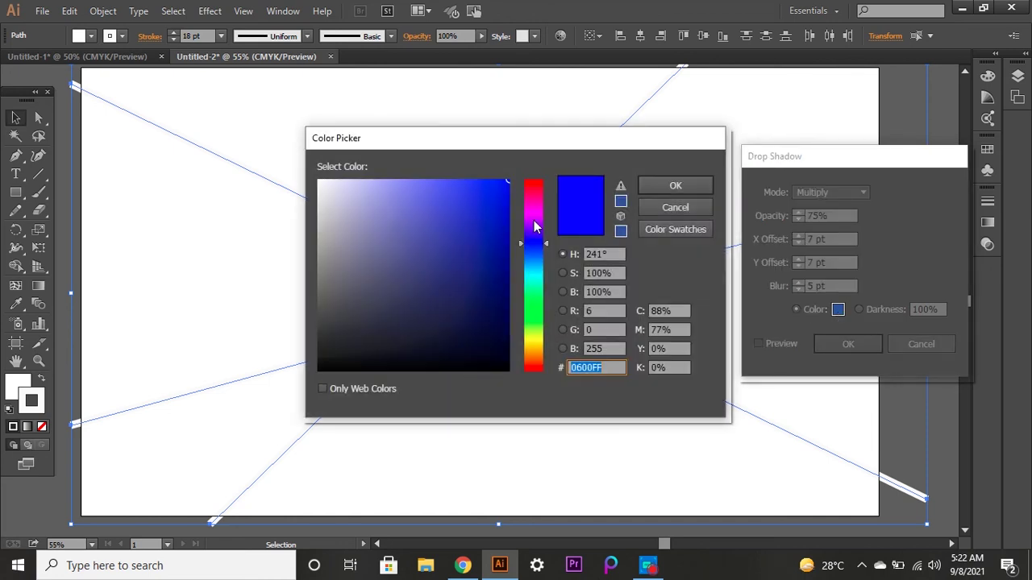
left_click(533, 228)
left_click(651, 183)
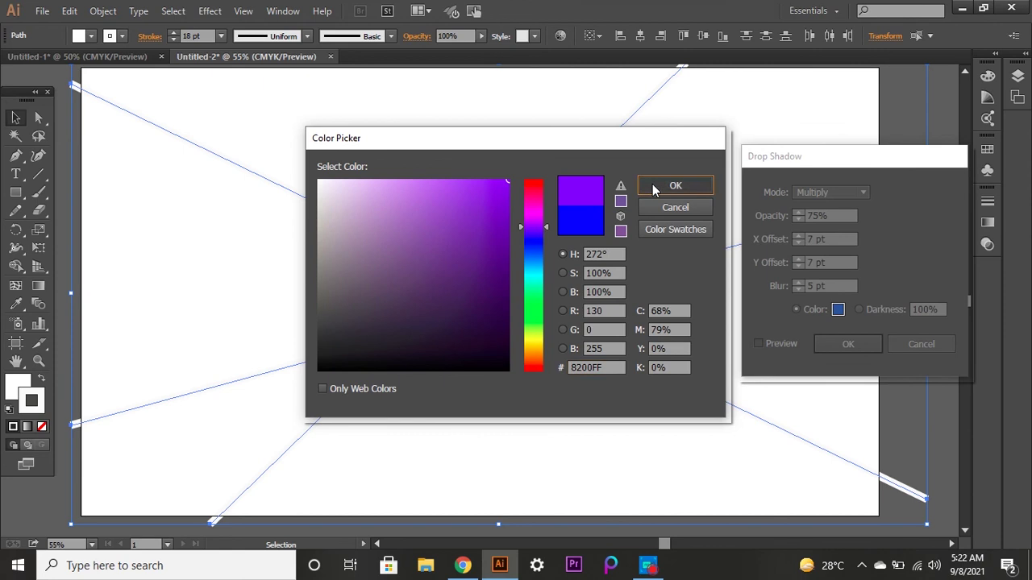
left_click(759, 344)
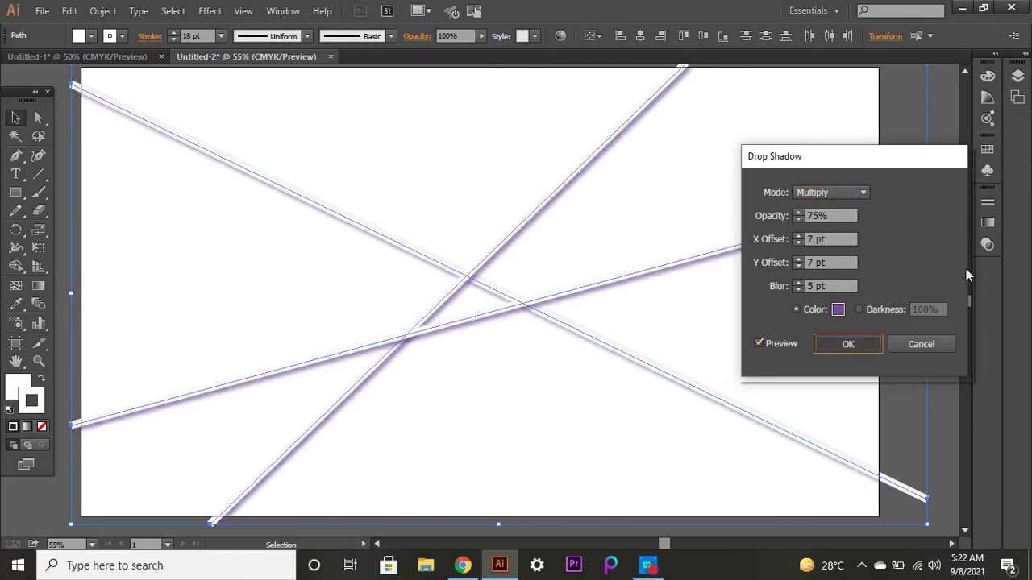
key("Return")
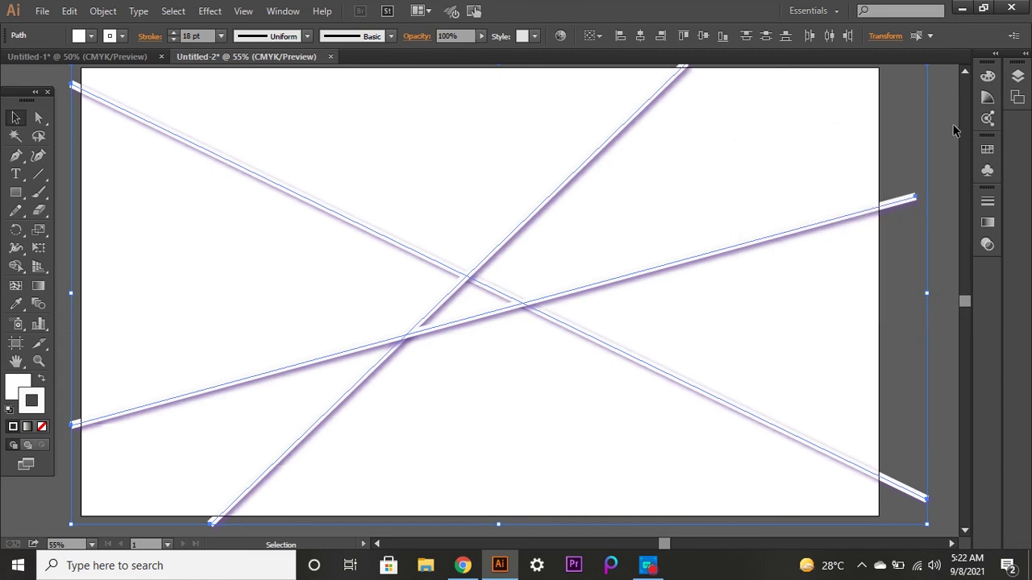
left_click(953, 129)
Turn visibility back on for the seven hidden pink and blue line paths in Layers.
left_click(1017, 75)
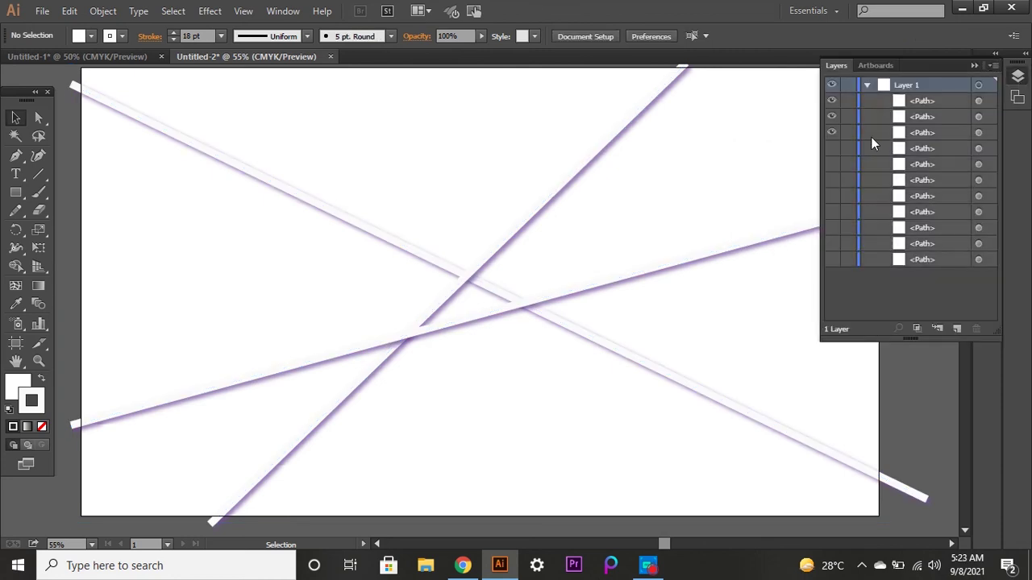
left_click(831, 148)
left_click(831, 164)
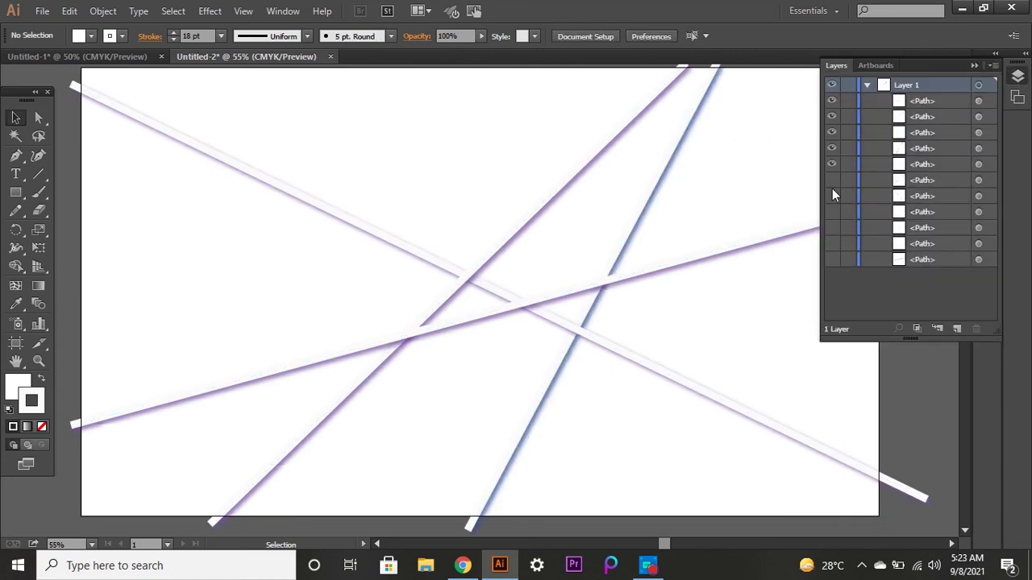
left_click(831, 195)
left_click(831, 180)
left_click(831, 211)
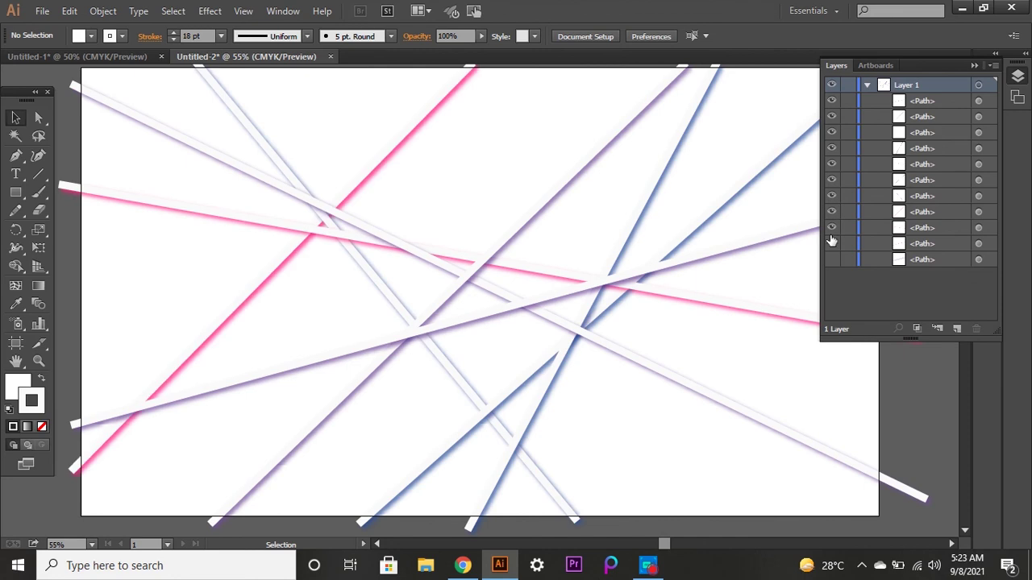
left_click(831, 243)
left_click(831, 258)
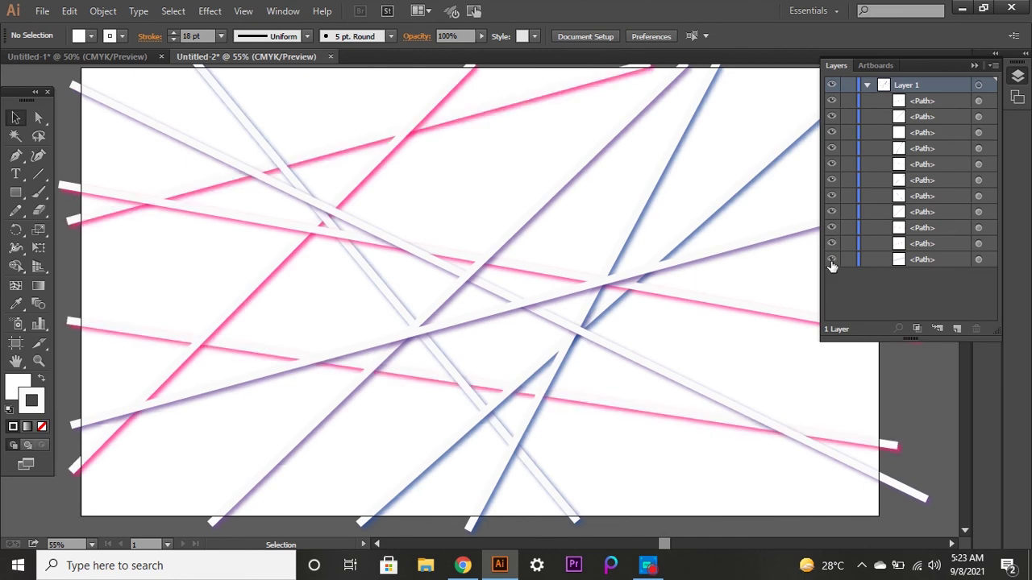
left_click(975, 65)
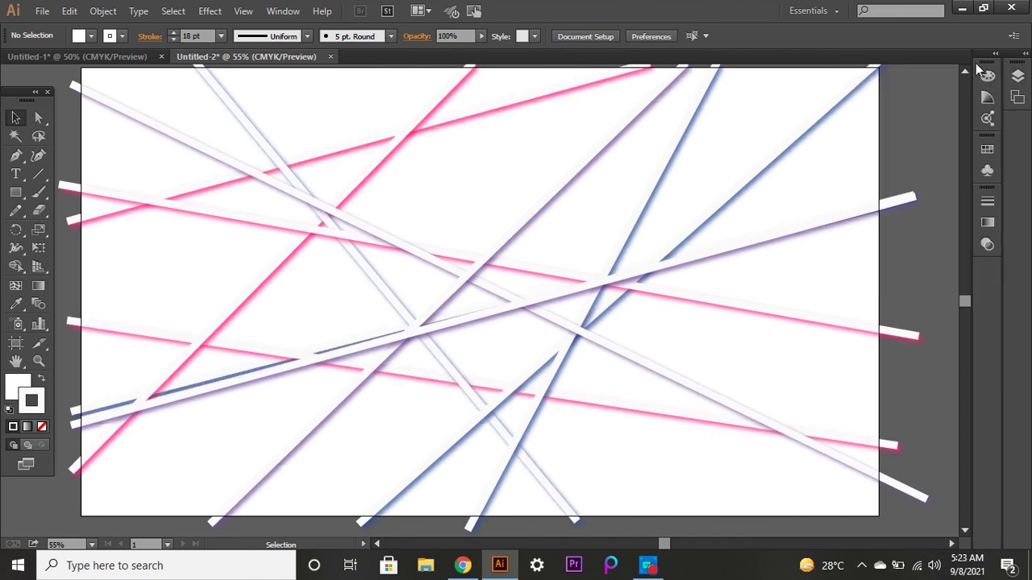
Send the long blue line behind the others and move it slightly lower.
right_click(617, 285)
left_click(575, 295)
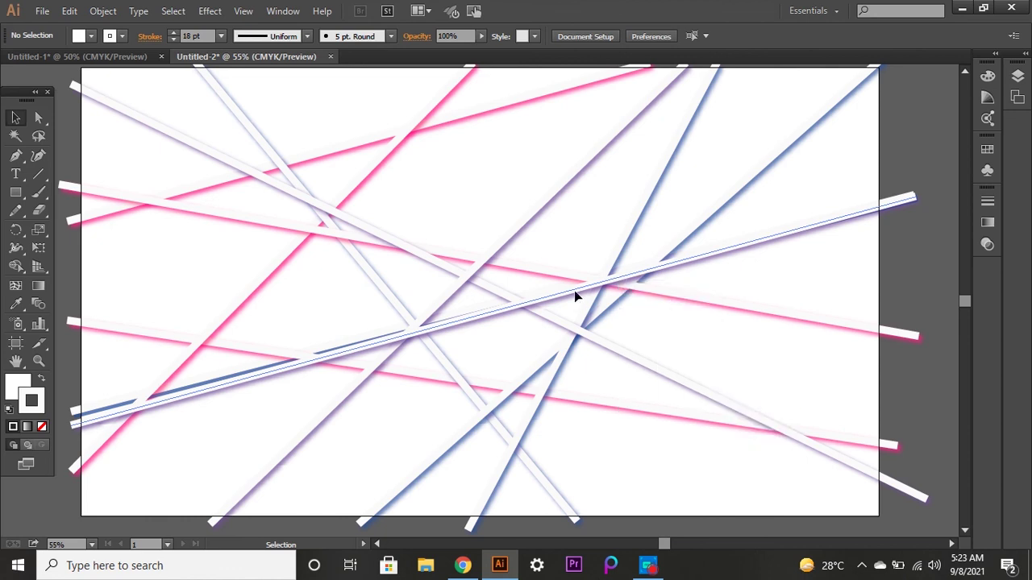
right_click(575, 293)
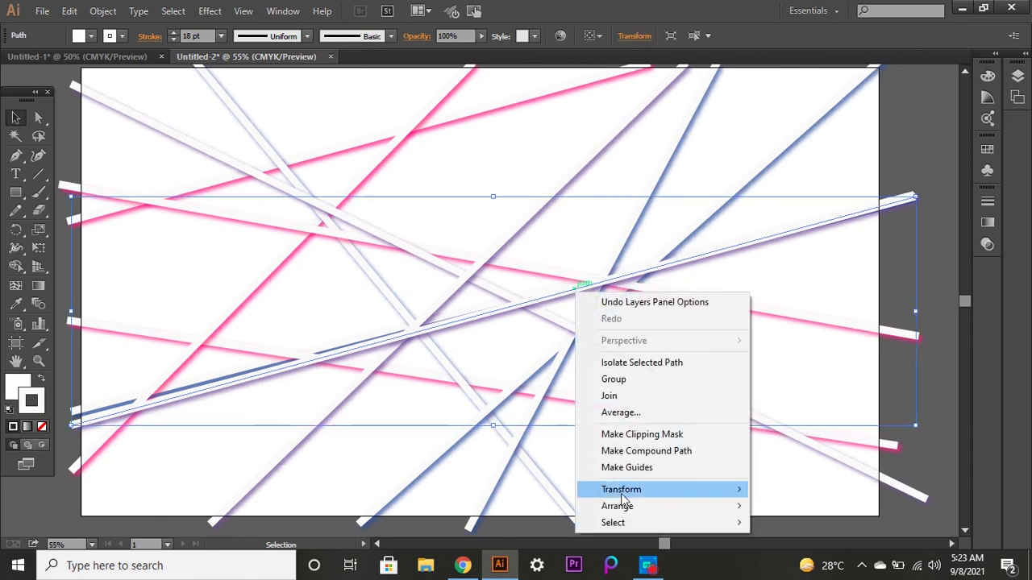
mouse_move(618, 505)
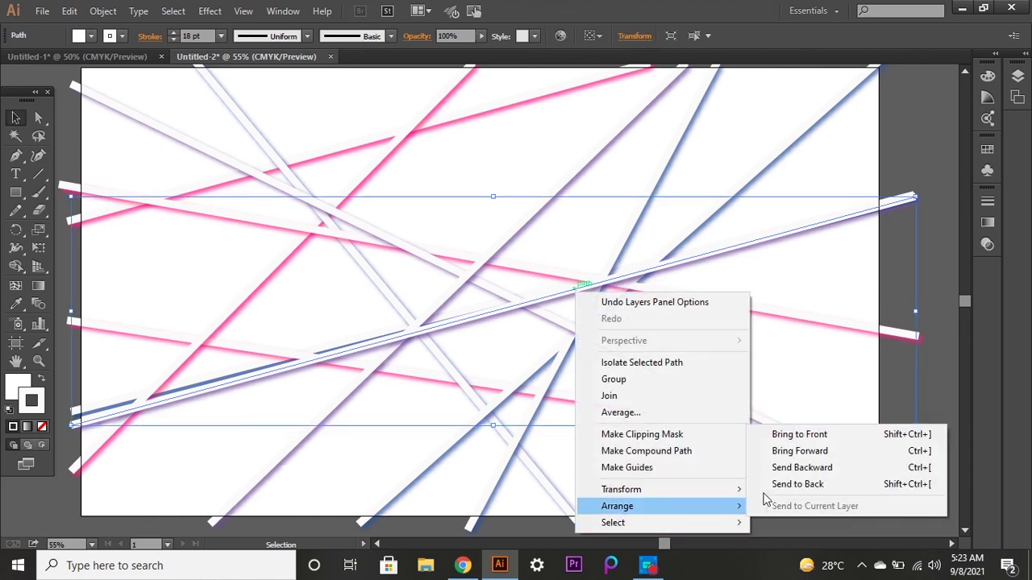
left_click(763, 487)
left_click(954, 452)
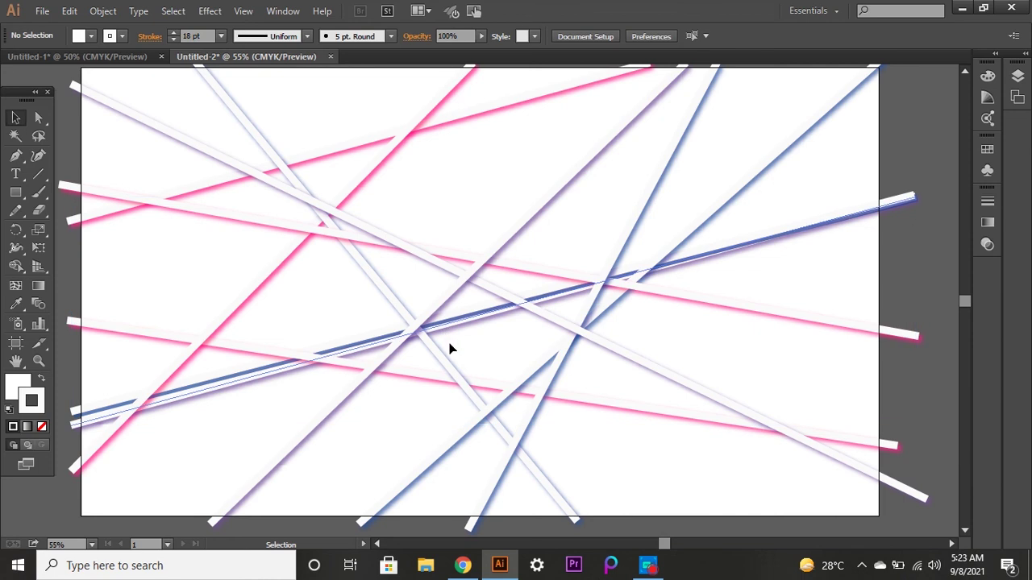
left_click_drag(449, 348, 451, 372)
left_click(940, 170)
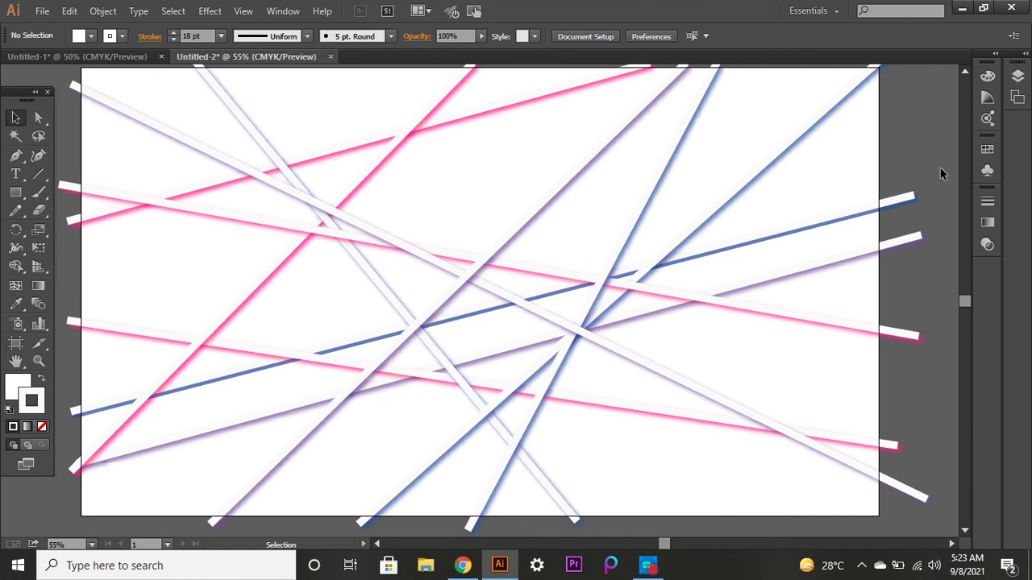
Shift the thin diagonal lines down and to the right.
right_click(296, 236)
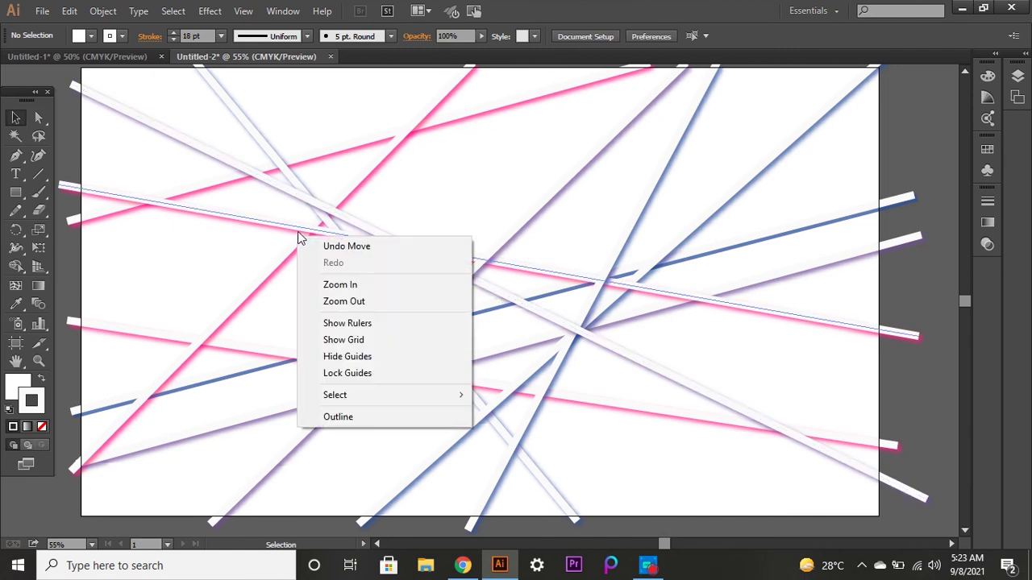
left_click(326, 234)
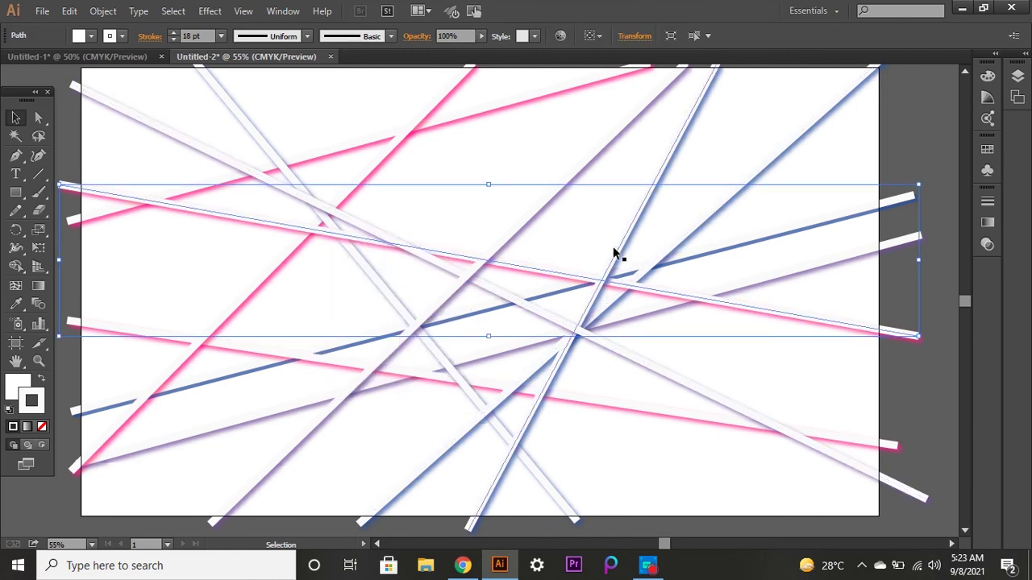
left_click_drag(655, 262, 681, 278)
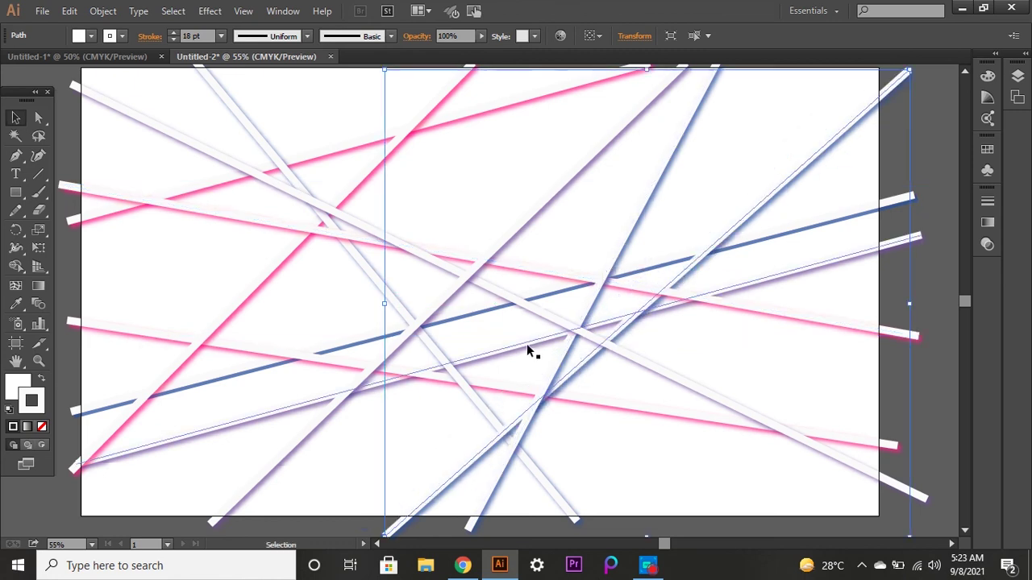
left_click_drag(526, 343, 530, 362)
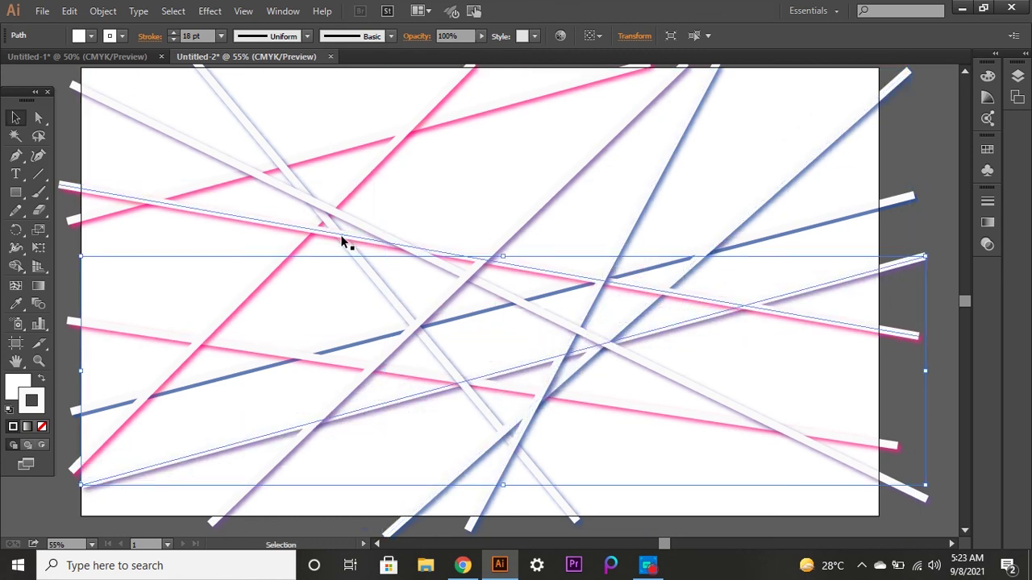
left_click(319, 231)
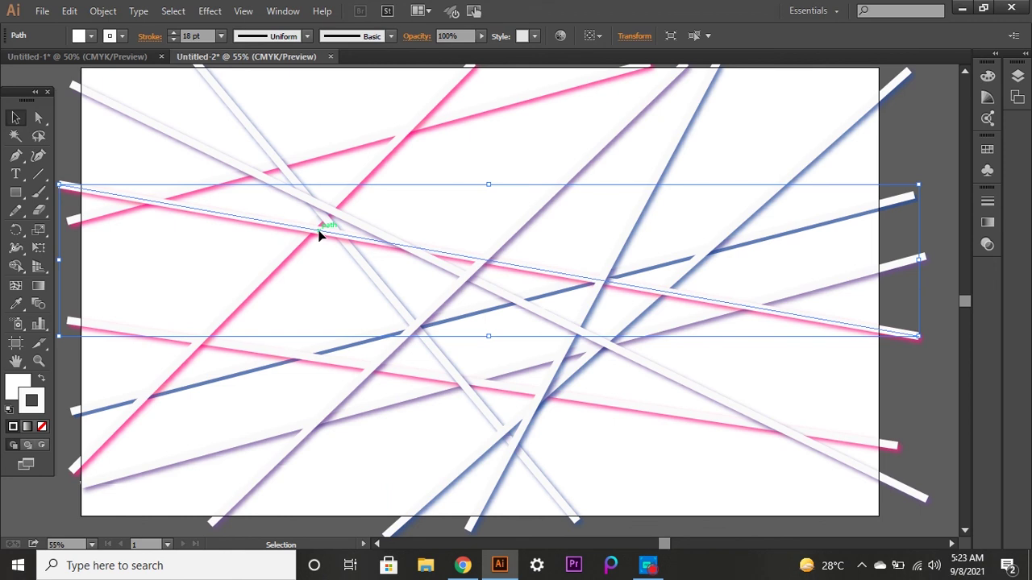
left_click(753, 200)
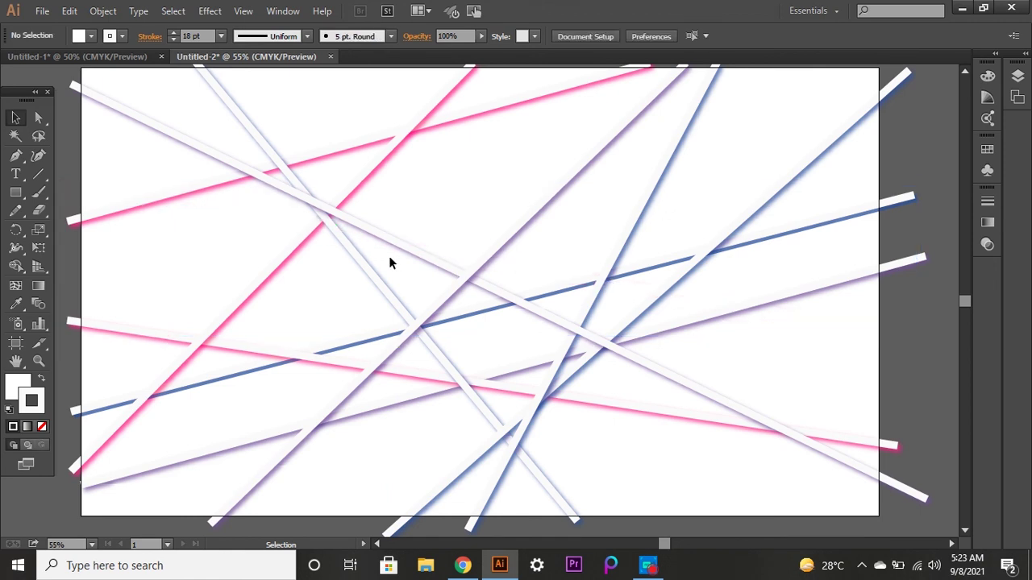
Reposition the blue diagonal lines, moving one up and the others sideways.
left_click_drag(334, 341, 319, 278)
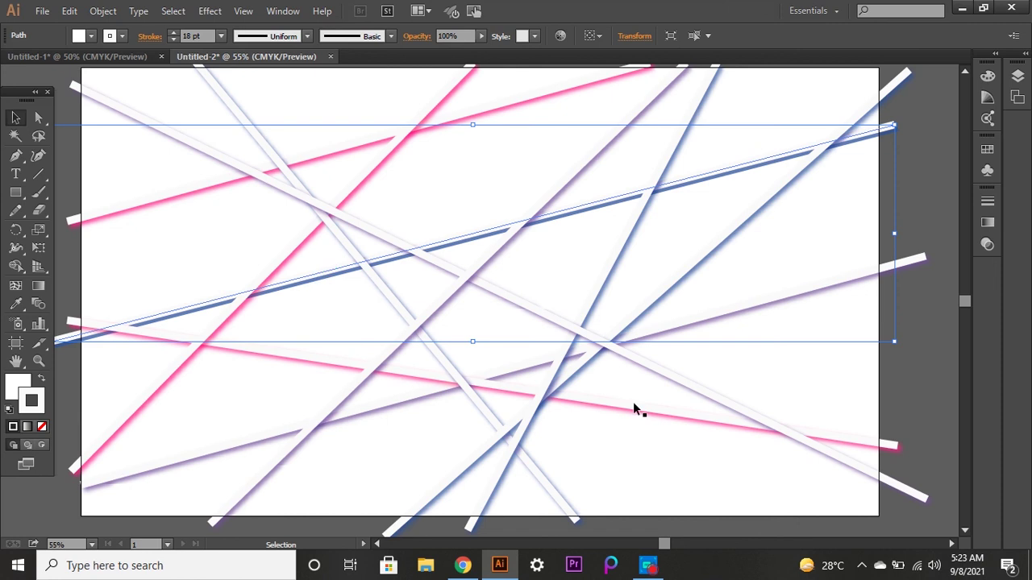
left_click_drag(531, 411, 519, 401)
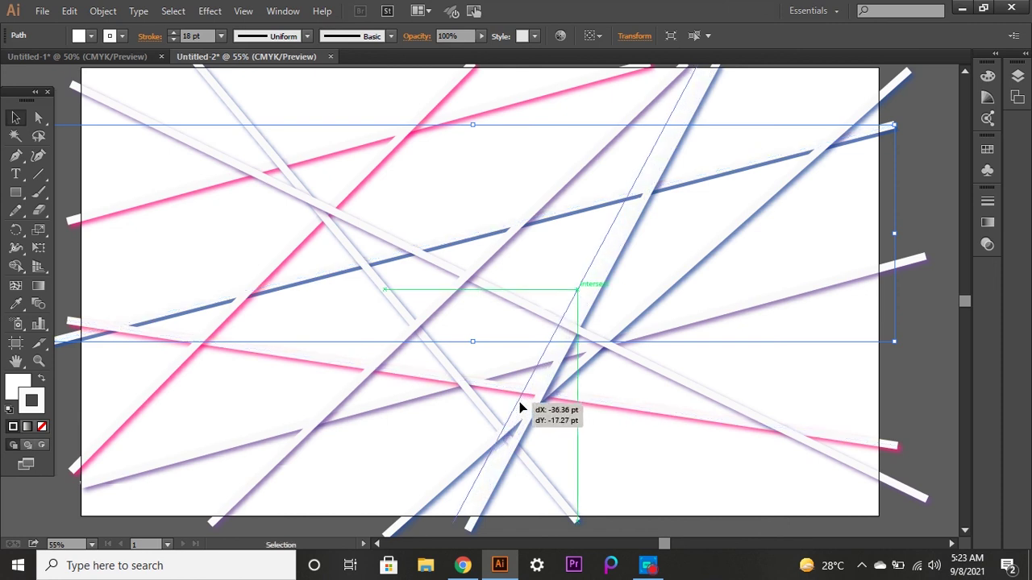
left_click_drag(636, 323, 681, 342)
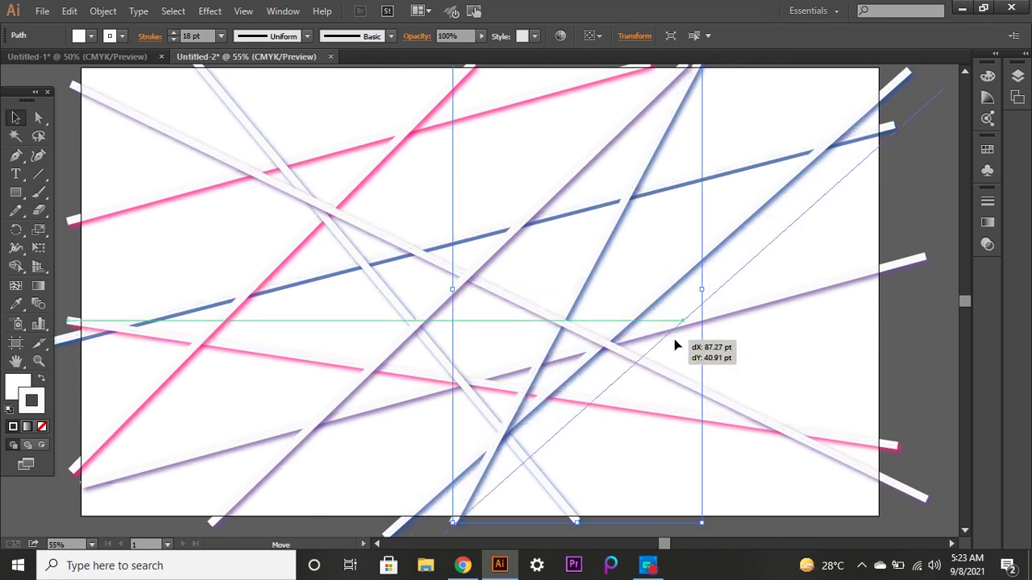
left_click(362, 520)
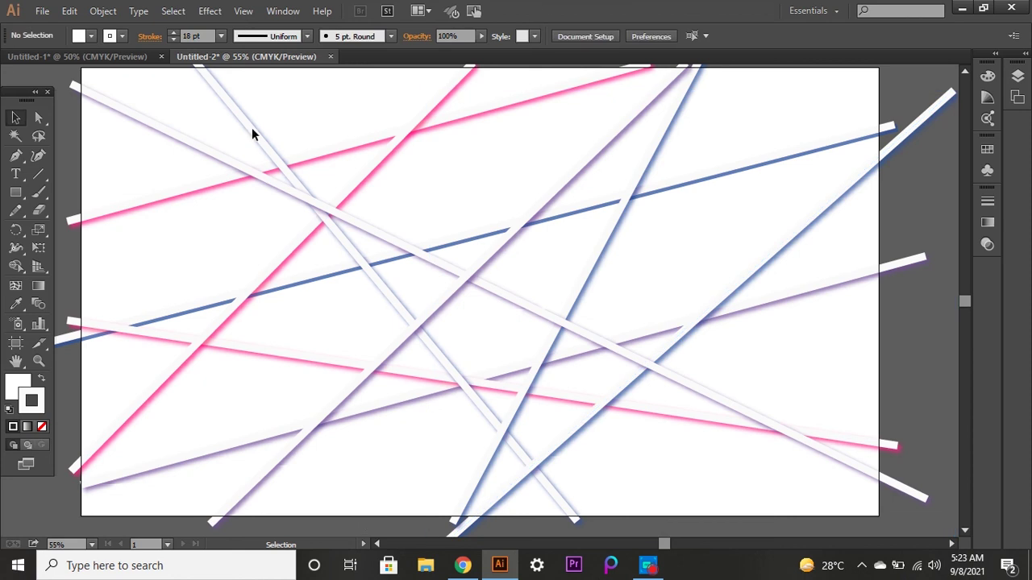
left_click(16, 194)
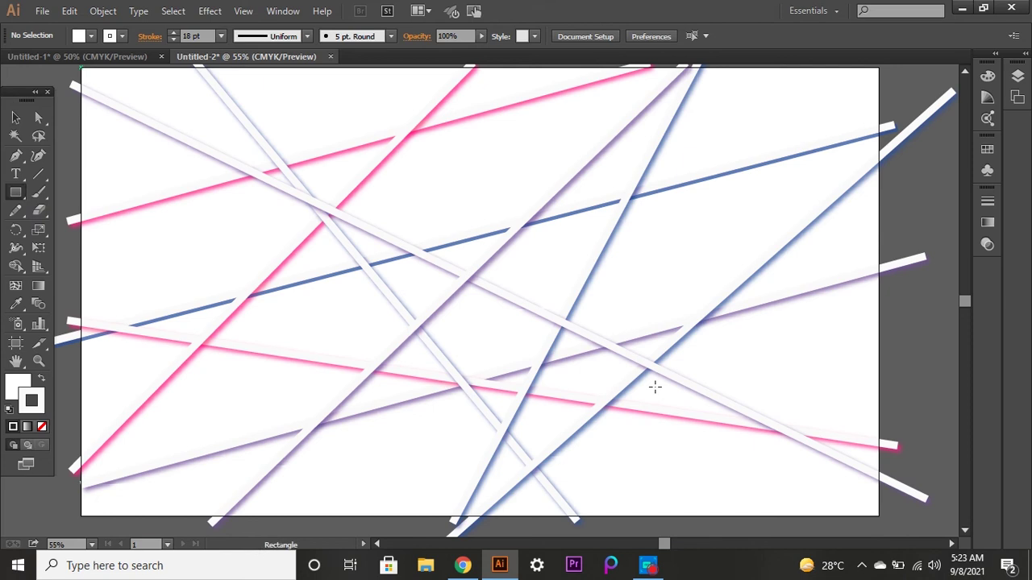
Draw a 1920 × 1080 pt rectangle over the whole artboard with a 0.25 pt stroke.
left_click_drag(82, 68, 864, 500)
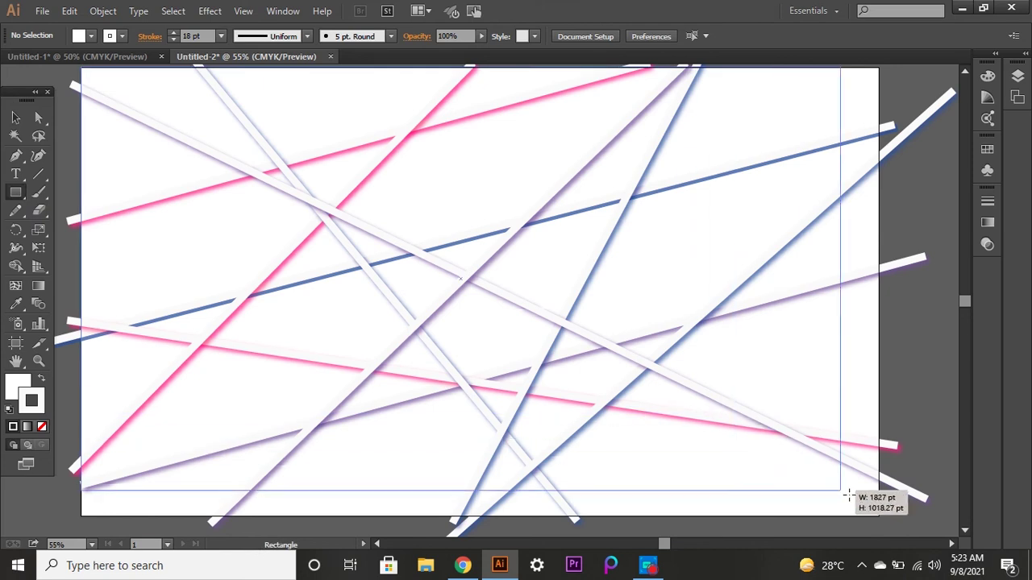
left_click_drag(865, 500, 879, 514)
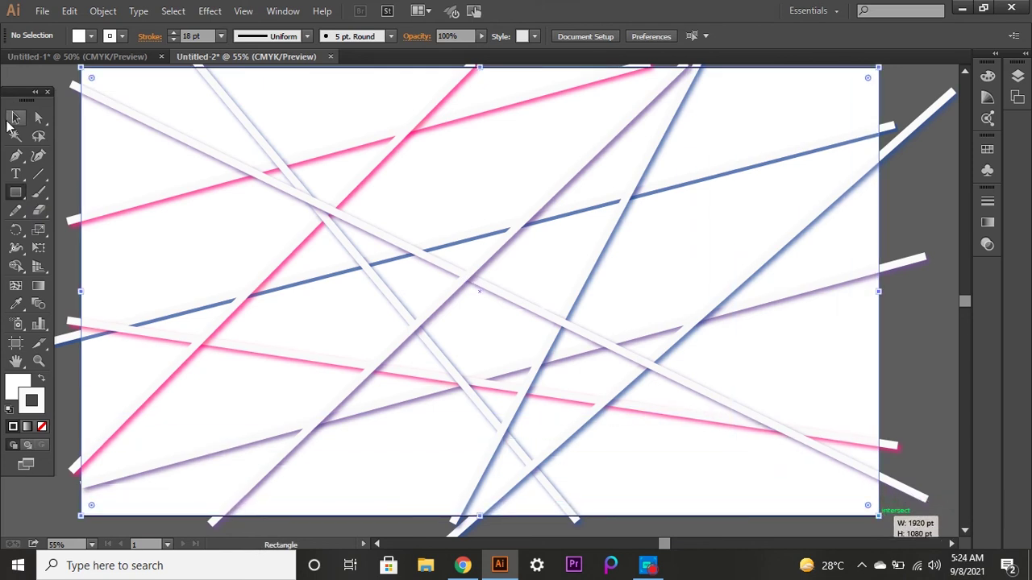
left_click(13, 120)
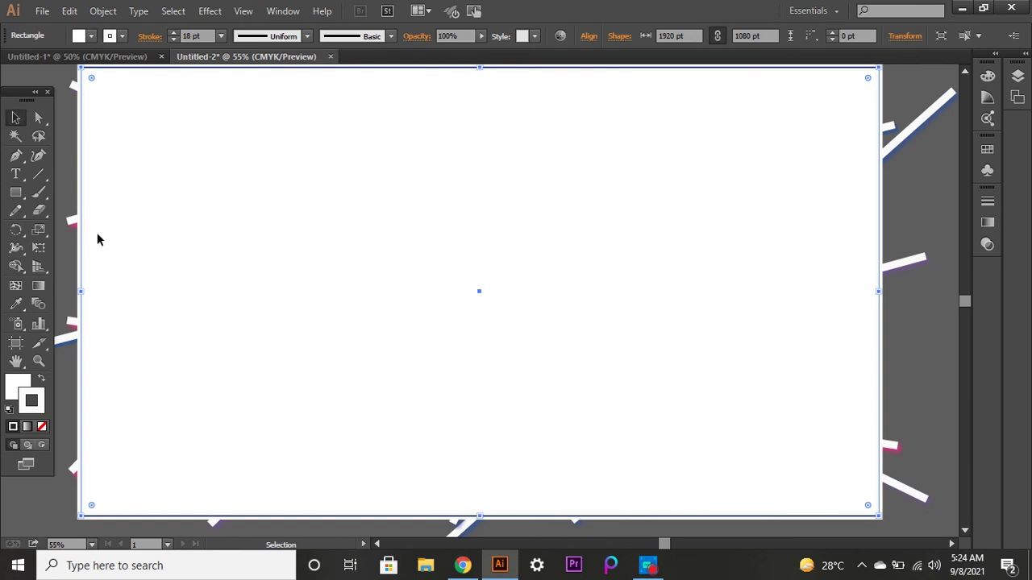
left_click(221, 35)
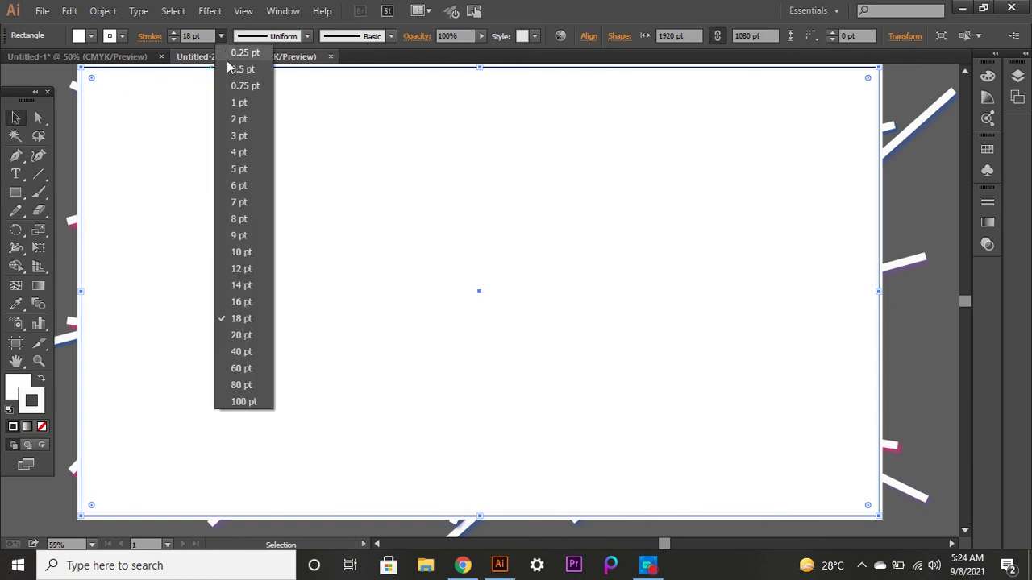
left_click(229, 52)
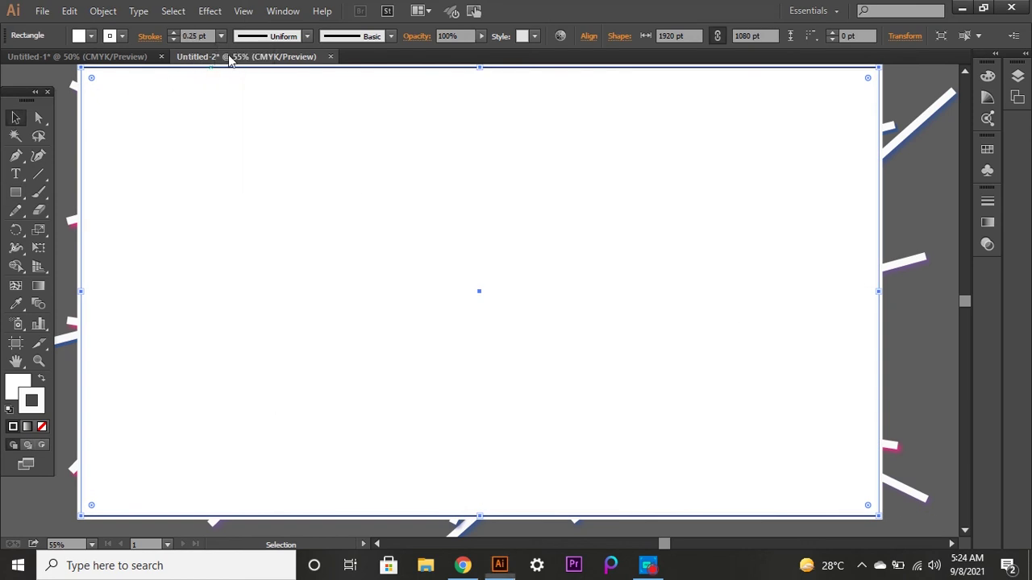
left_click(123, 36)
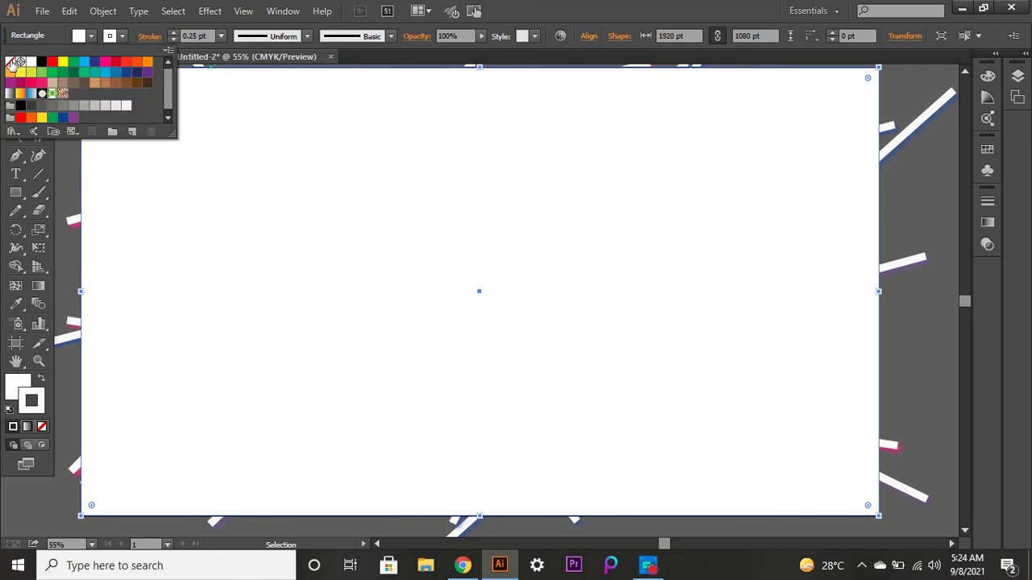
Set the rectangle's stroke to None and its fill to grey #7B7B7C.
left_click(11, 61)
left_click(124, 37)
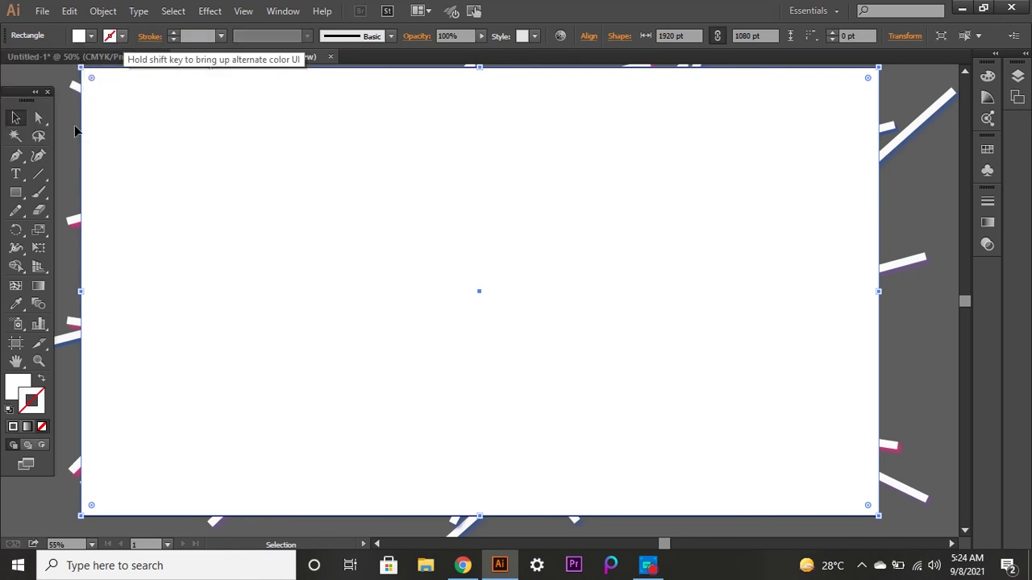
left_click(21, 386)
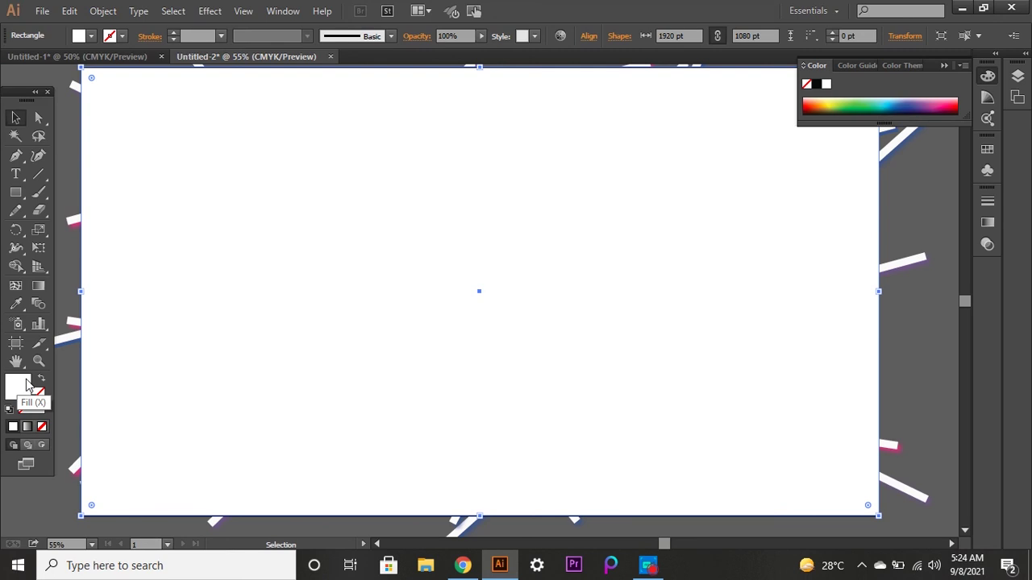
double_click(27, 385)
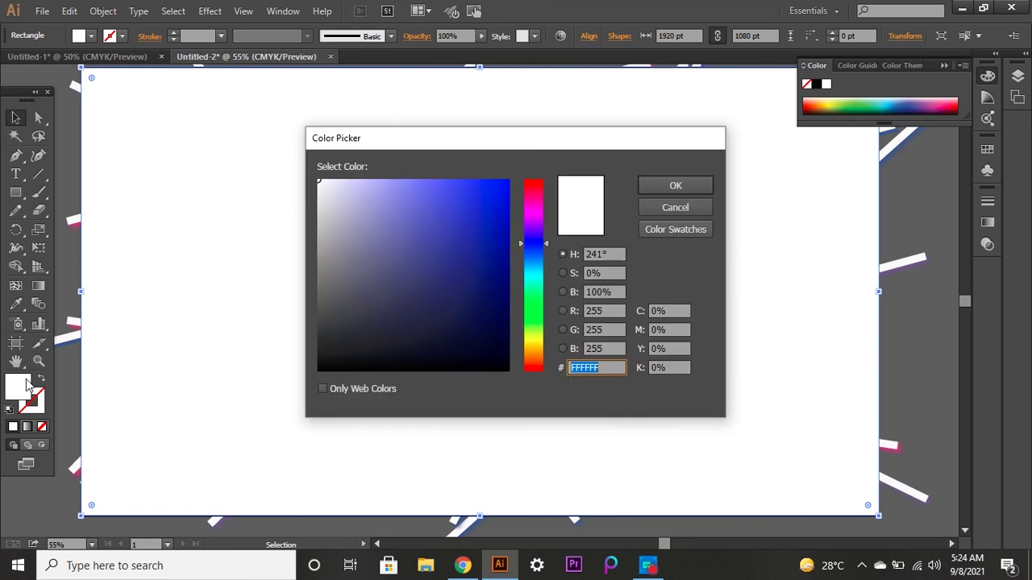
left_click(323, 260)
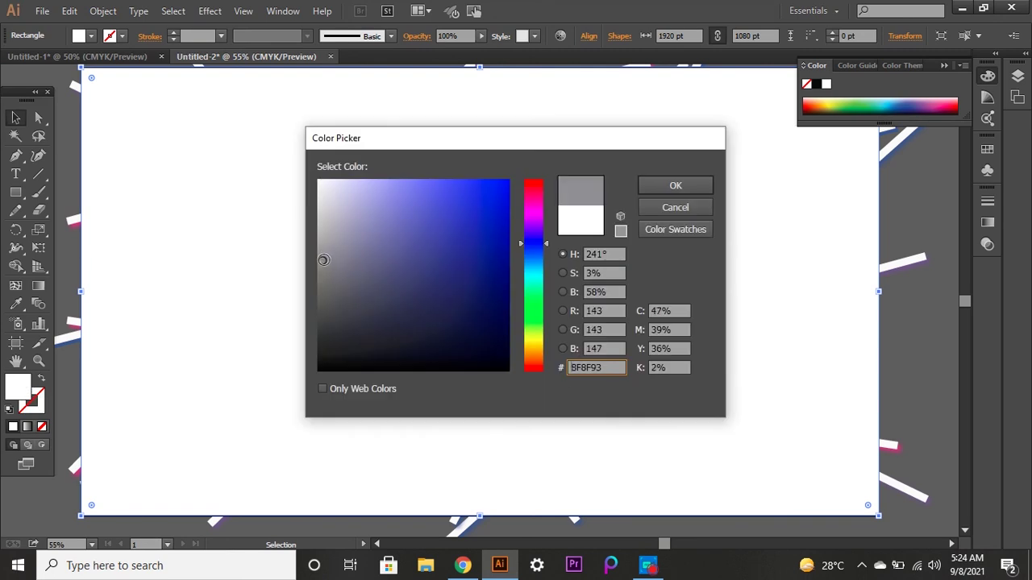
left_click(322, 277)
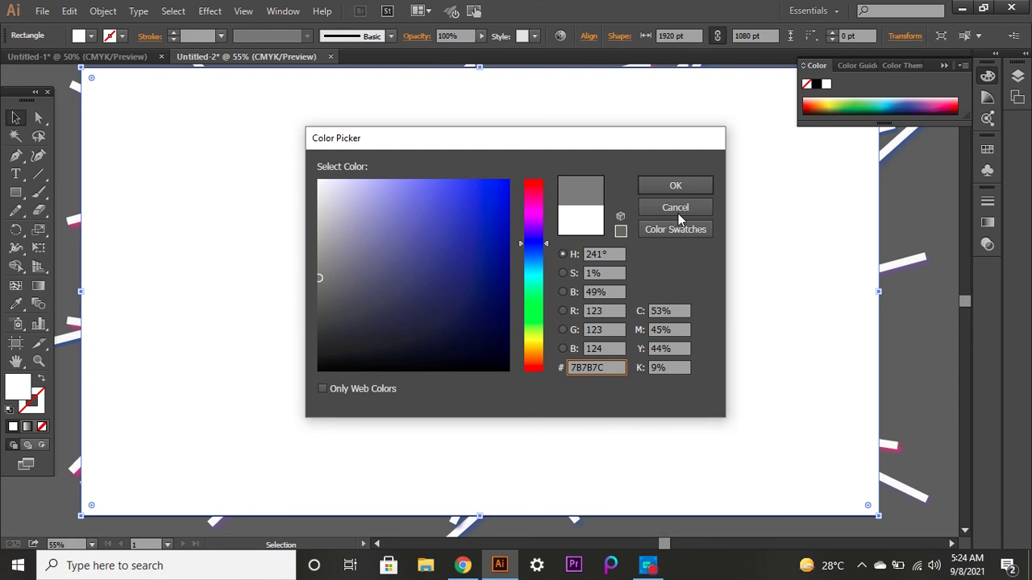
left_click(675, 185)
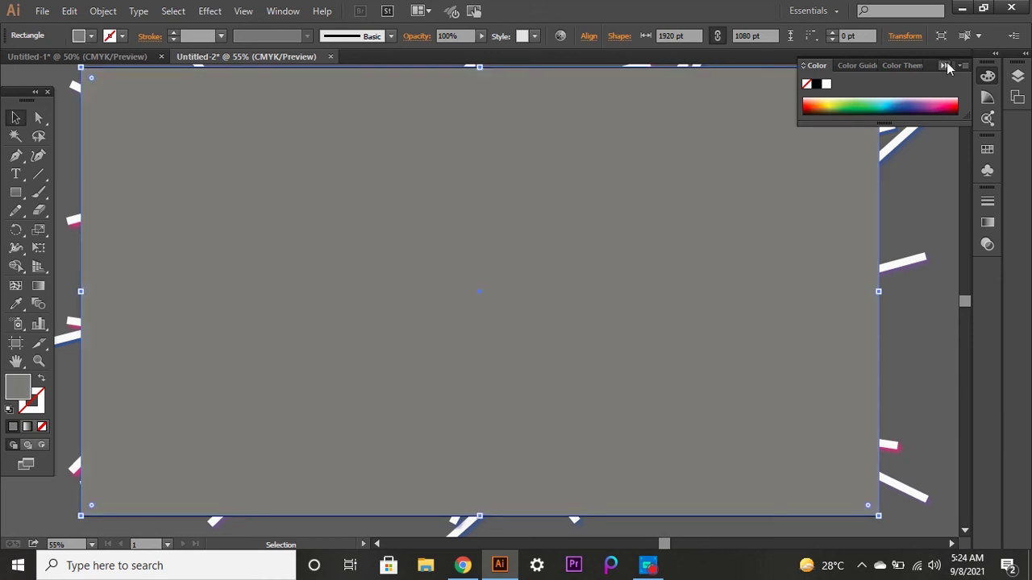
left_click(944, 65)
Send the grey rectangle to the back behind every line, then deselect it.
right_click(676, 178)
mouse_move(715, 390)
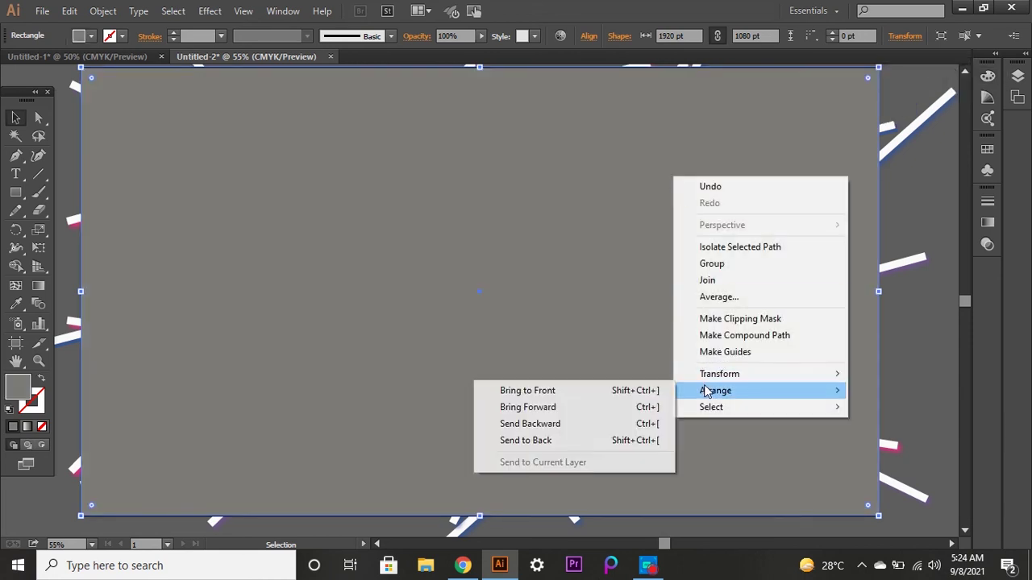
left_click(597, 452)
left_click(902, 369)
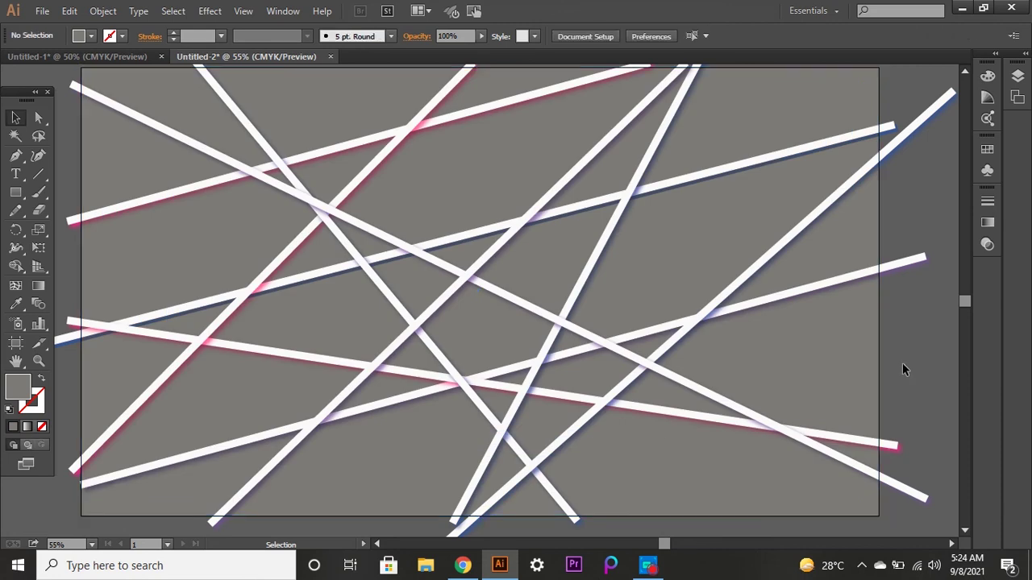